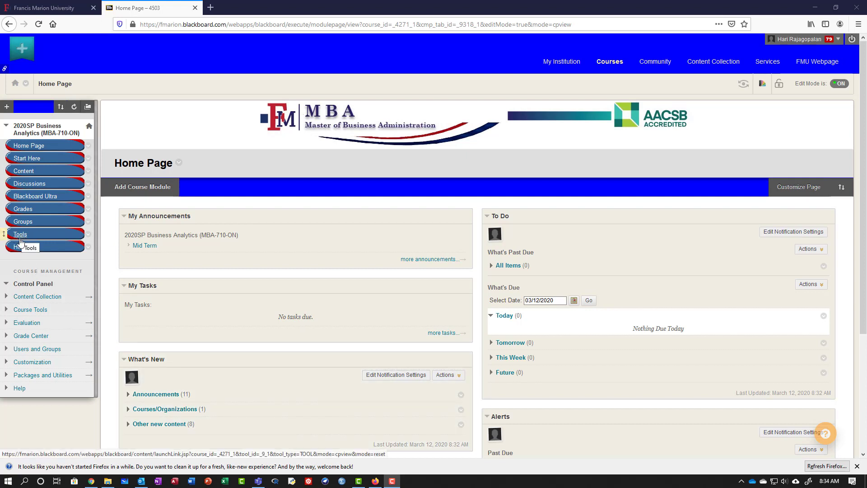
Expand the list of course tools and open Blackboard Collaborate Ultra from the course's Tools page
click(4, 283)
click(4, 284)
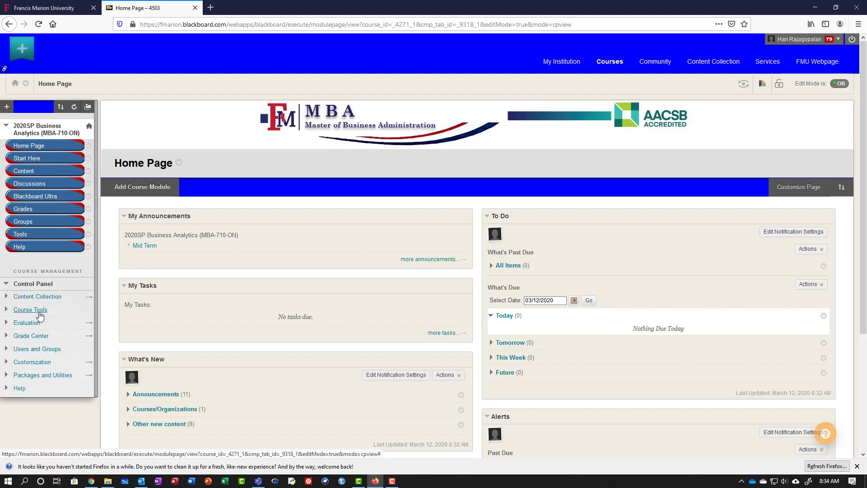
click(32, 310)
scroll(67, 386, down, 1)
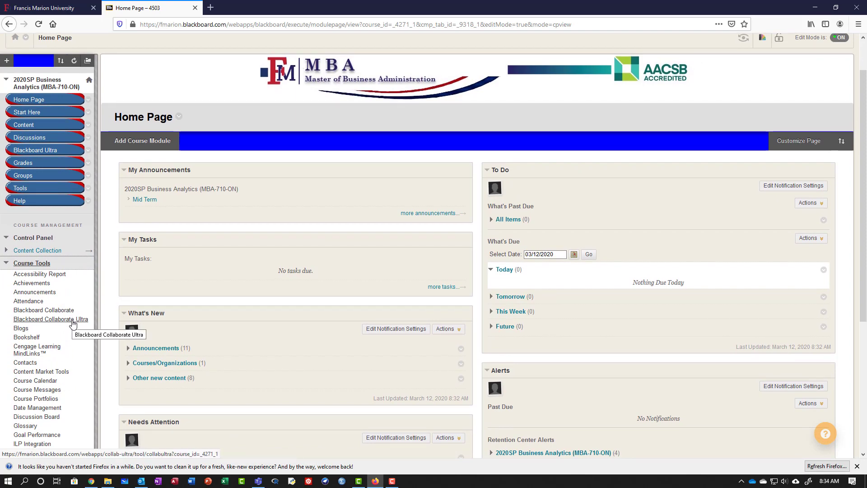
scroll(28, 231, up, 1)
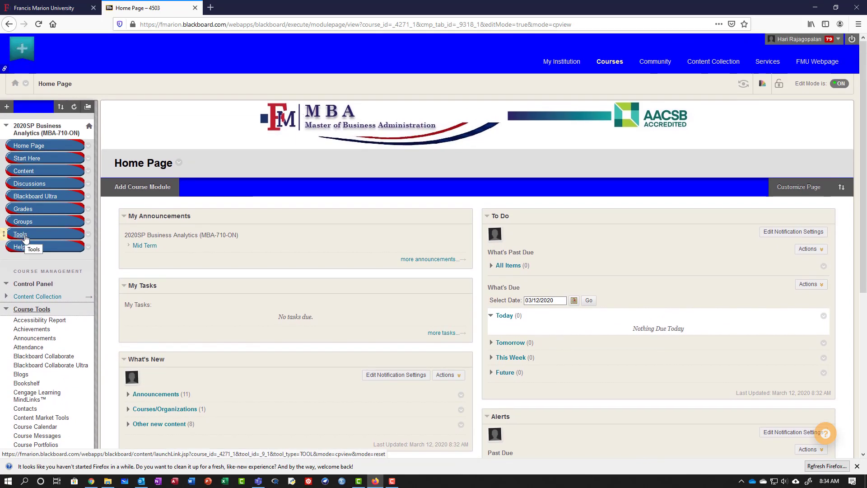
click(25, 235)
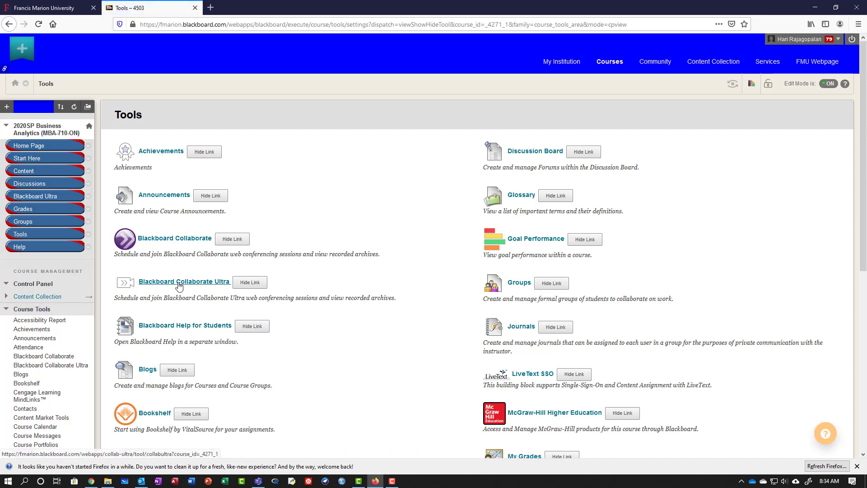
click(179, 283)
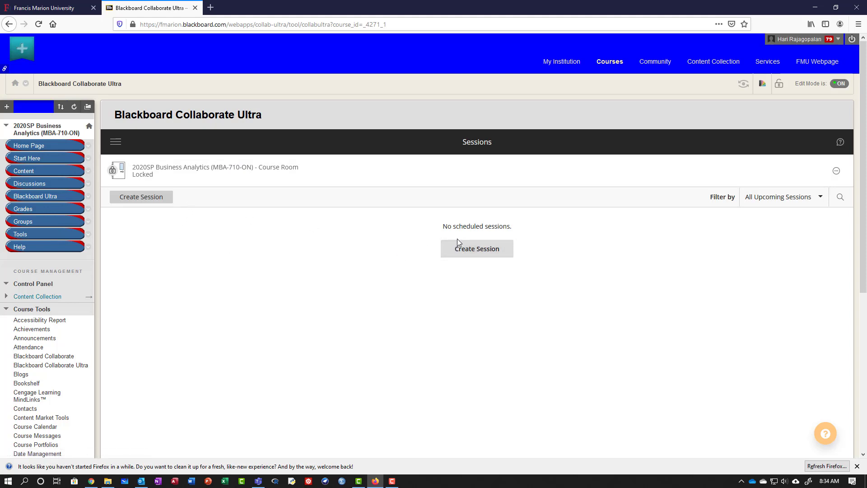
Create a new Collaborate session named "MBA 710 Session 17 March 12 2020"
click(495, 253)
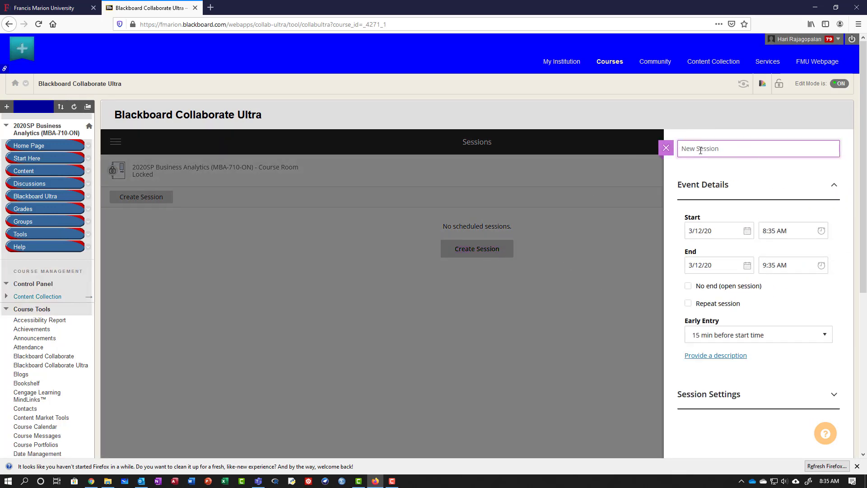
text(M)
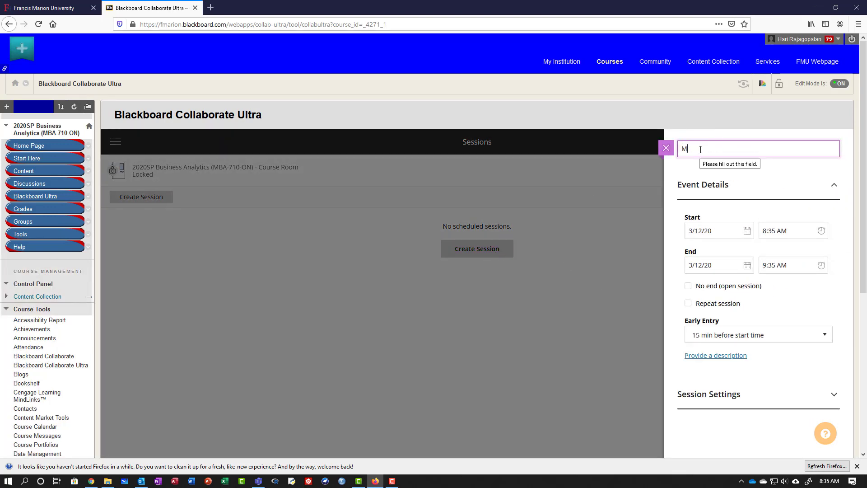
text(BA 710 Session 17 March 12 20202)
key(BackSpace)
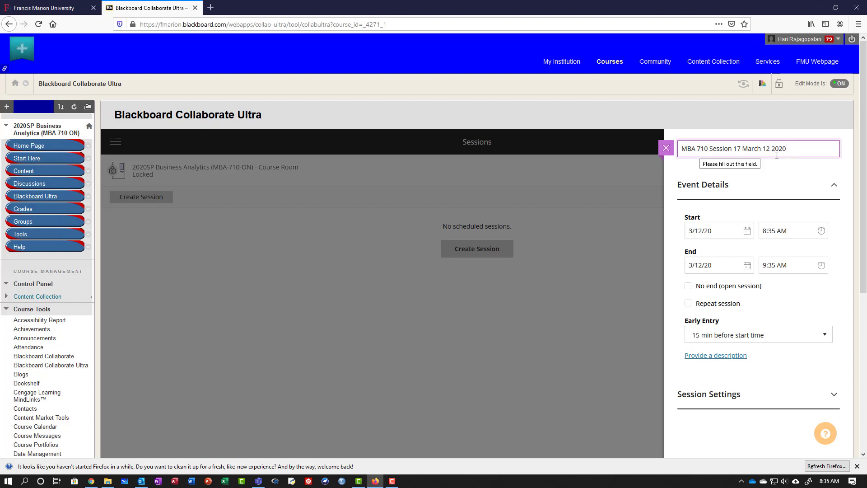
click(801, 232)
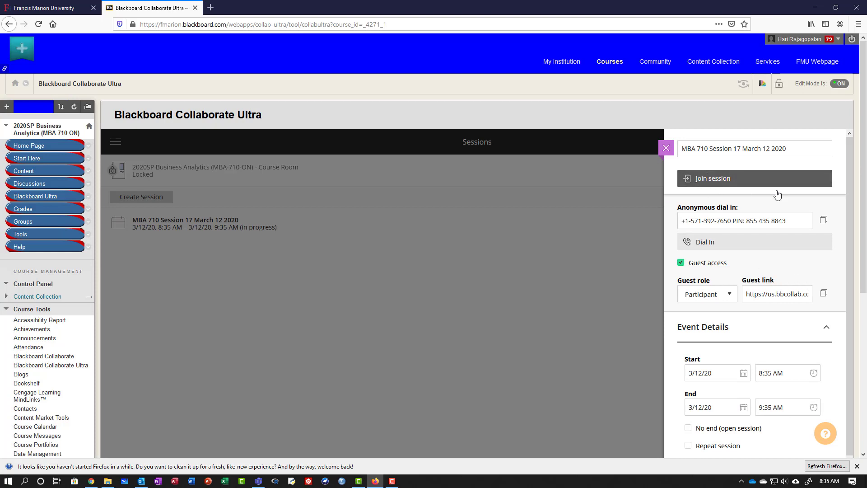
Copy the session's guest link and choose Participant as the guest role
scroll(773, 367, down, 2)
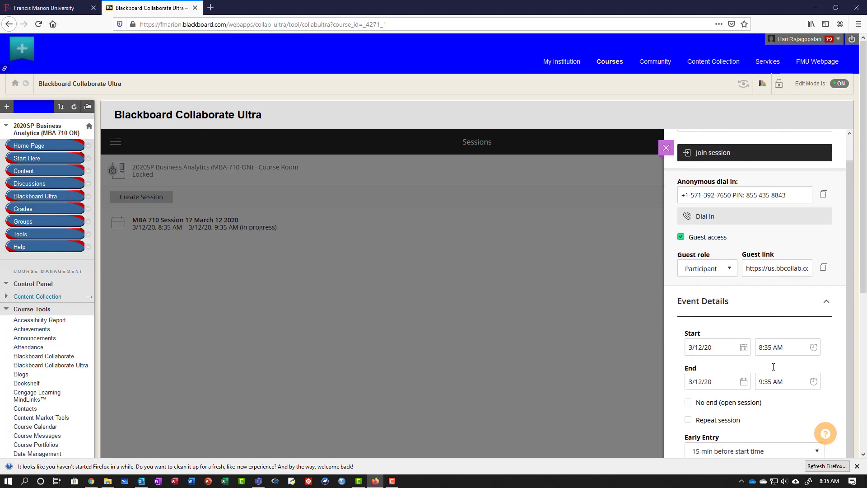
scroll(773, 366, down, 1)
click(788, 326)
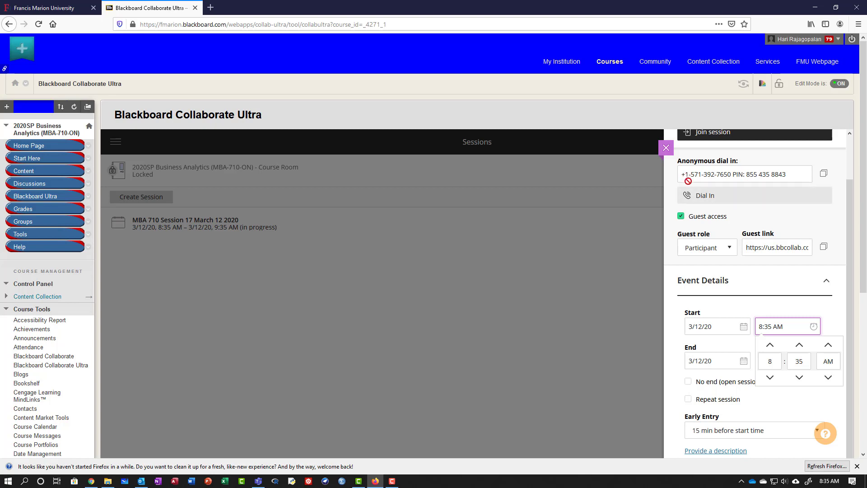
scroll(729, 212, up, 2)
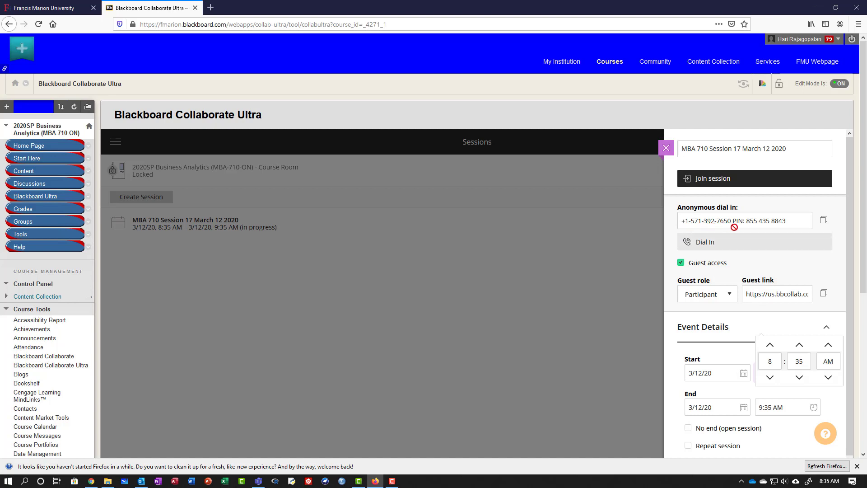
scroll(735, 227, down, 2)
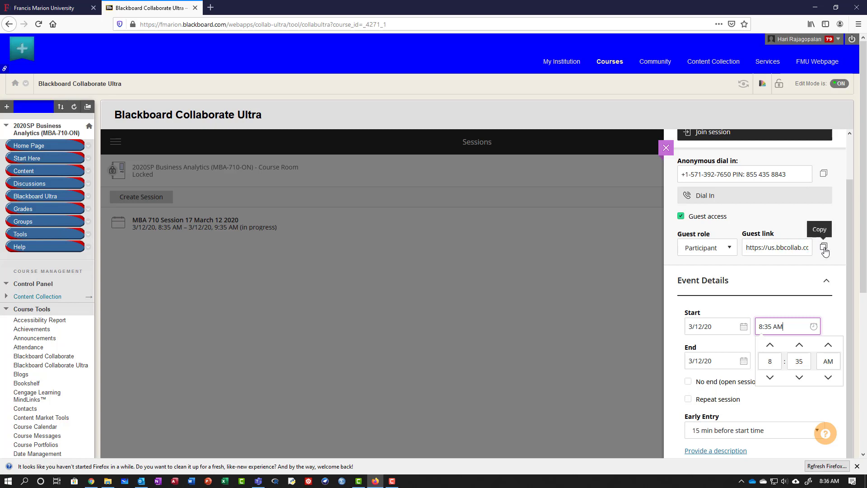
click(823, 249)
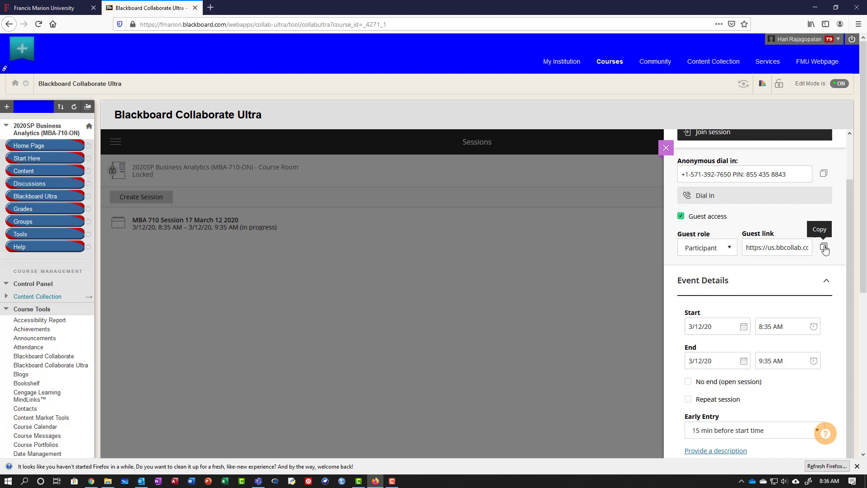
click(700, 250)
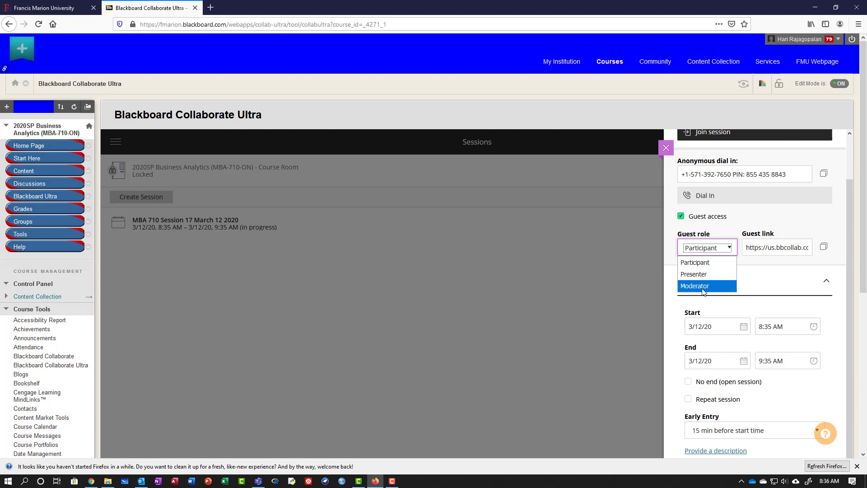
click(698, 263)
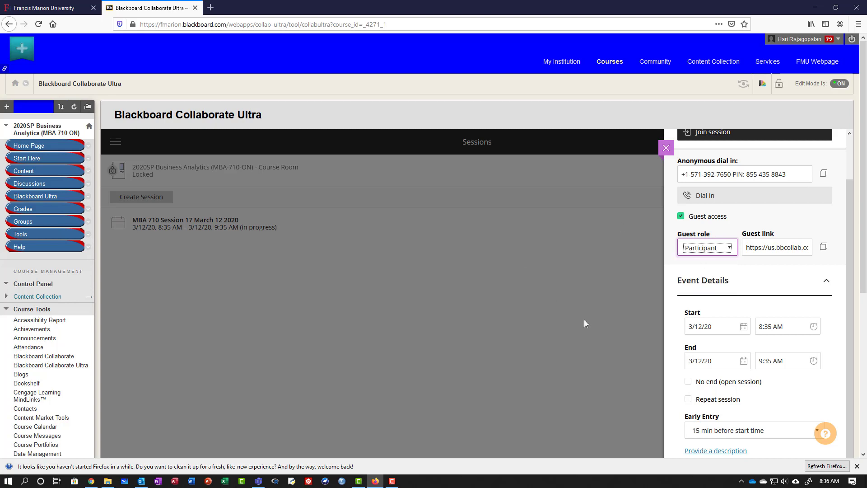
Examine the start time, end time and open-session options in the MBA 710 session's event details
click(796, 326)
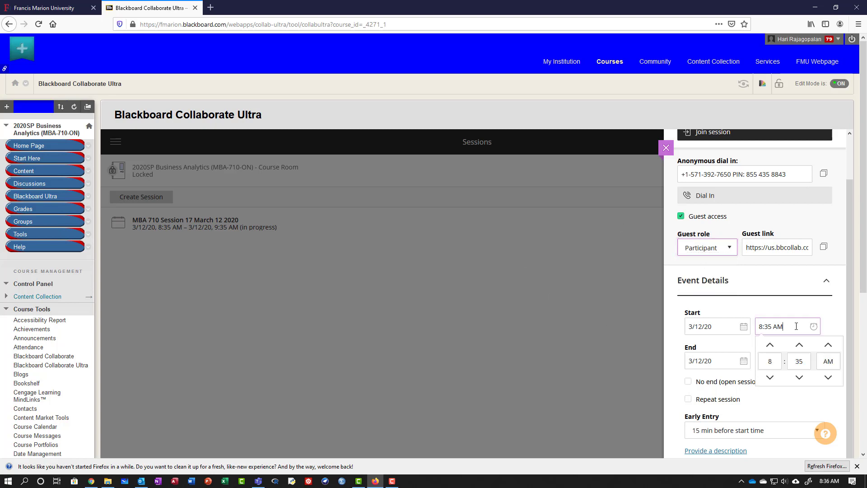
scroll(570, 296, down, 1)
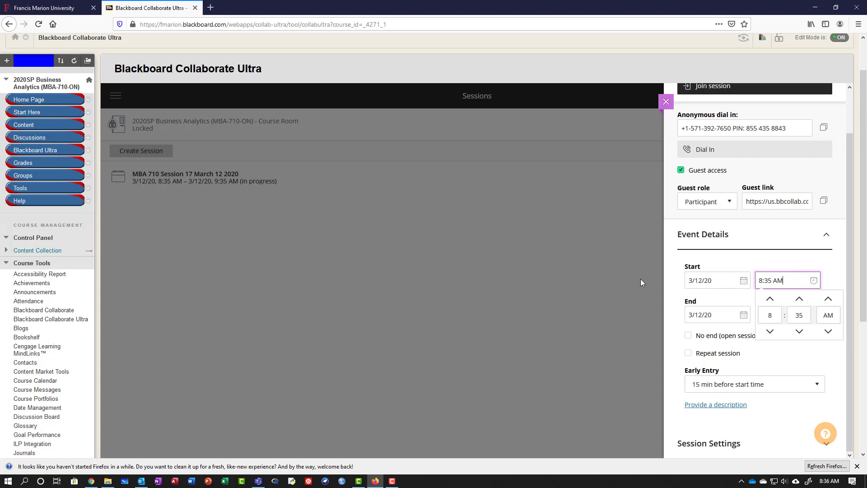
click(660, 275)
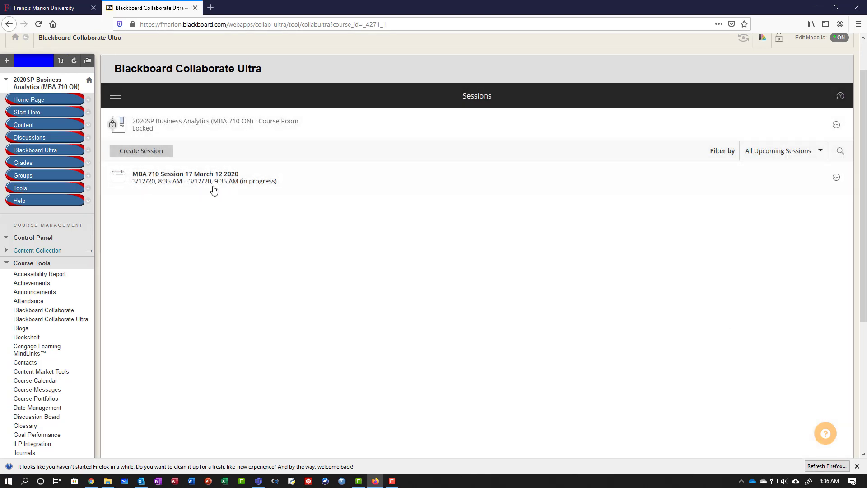
click(386, 184)
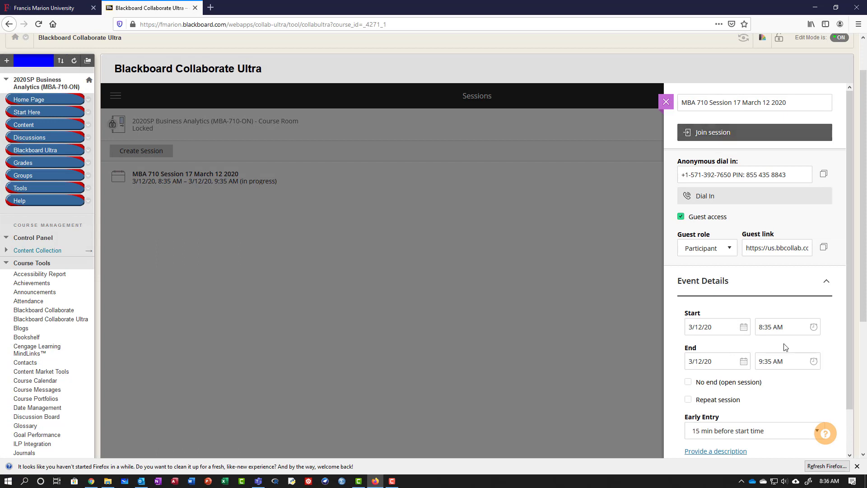
click(791, 327)
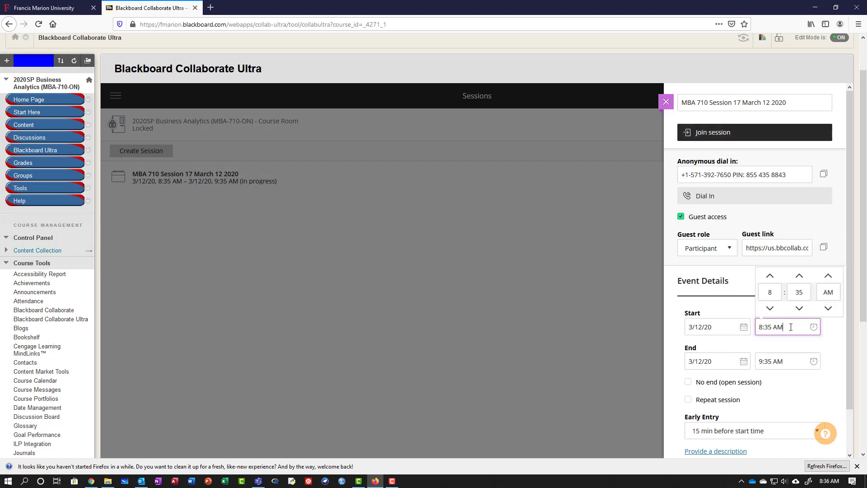
click(798, 364)
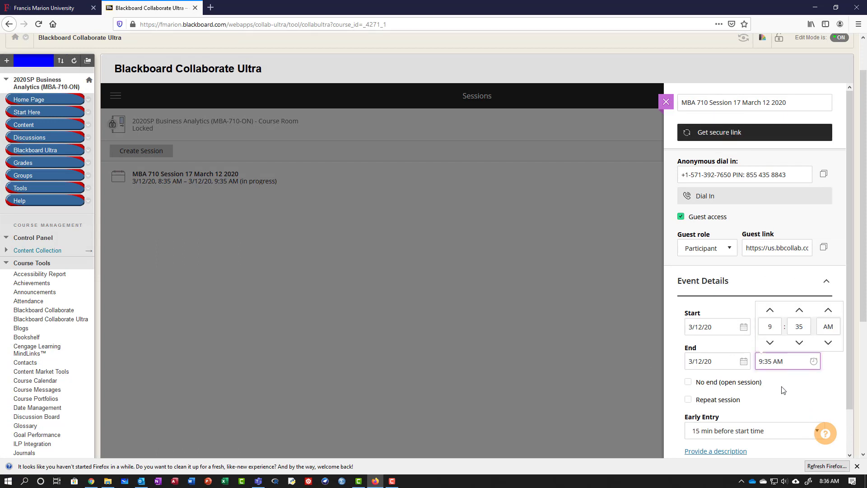
scroll(777, 375, down, 1)
click(734, 343)
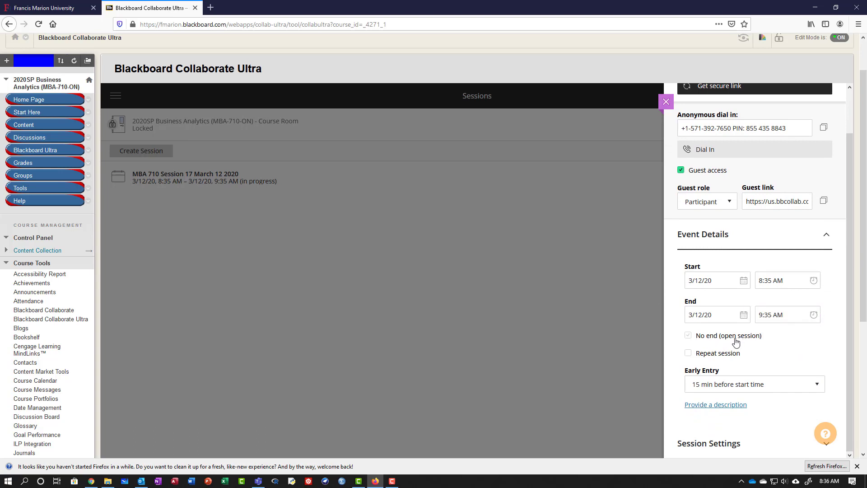
Set the session's early entry to 30 min before start time
scroll(718, 329, down, 2)
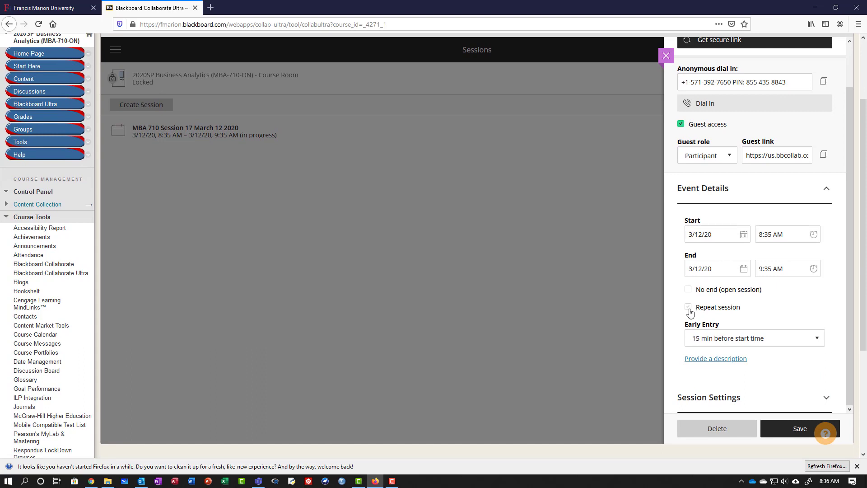
scroll(767, 319, down, 1)
click(757, 296)
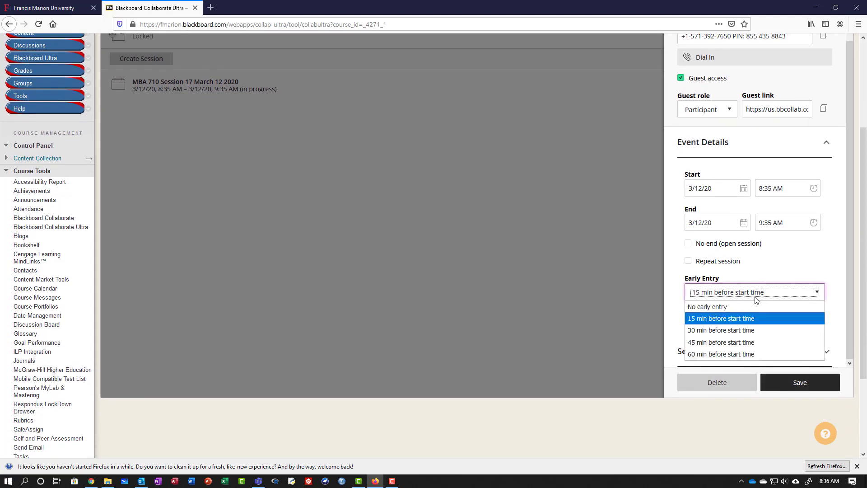
click(731, 335)
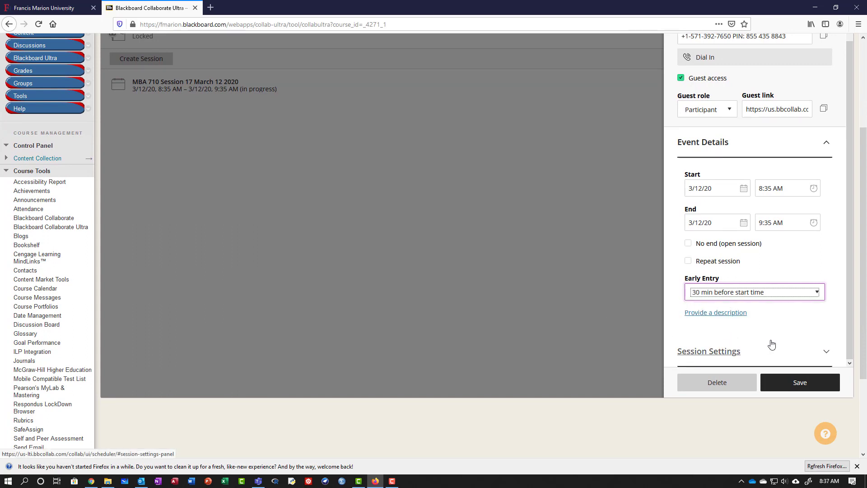
Add the session description "We will discuss Regression Models today"
scroll(771, 345, down, 1)
click(712, 267)
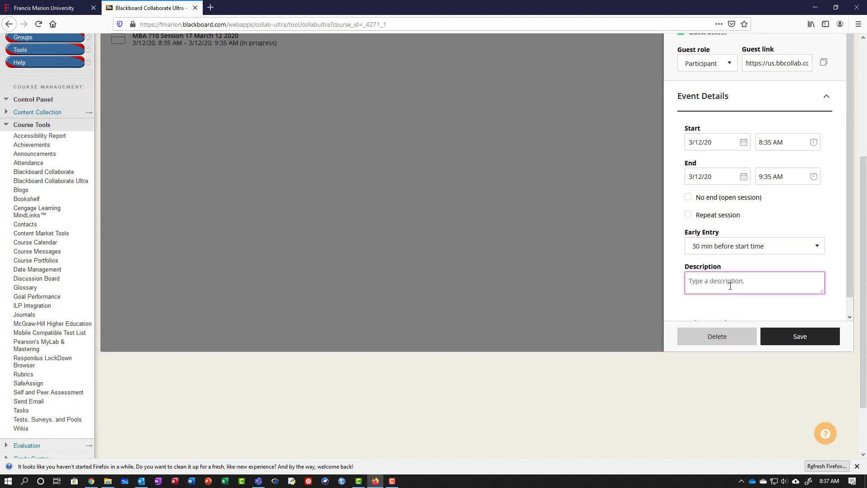
text(We will discuss Regression Models today)
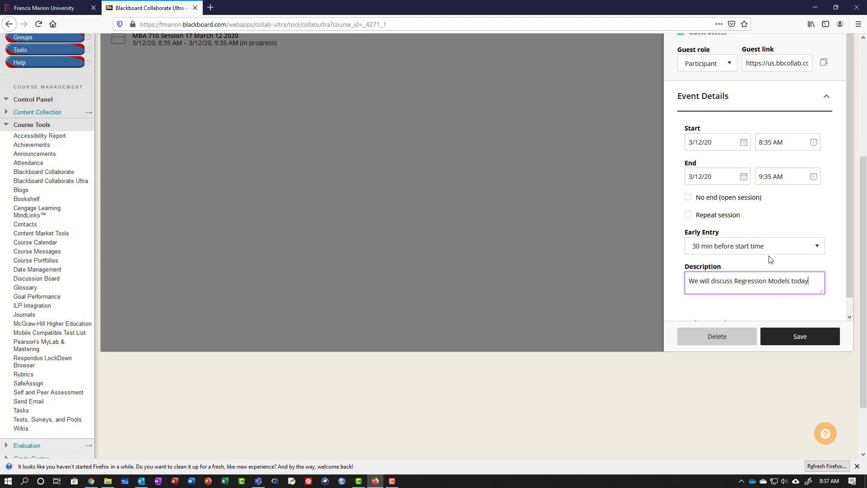
Allow recording downloads in the session settings
scroll(770, 259, down, 1)
click(716, 306)
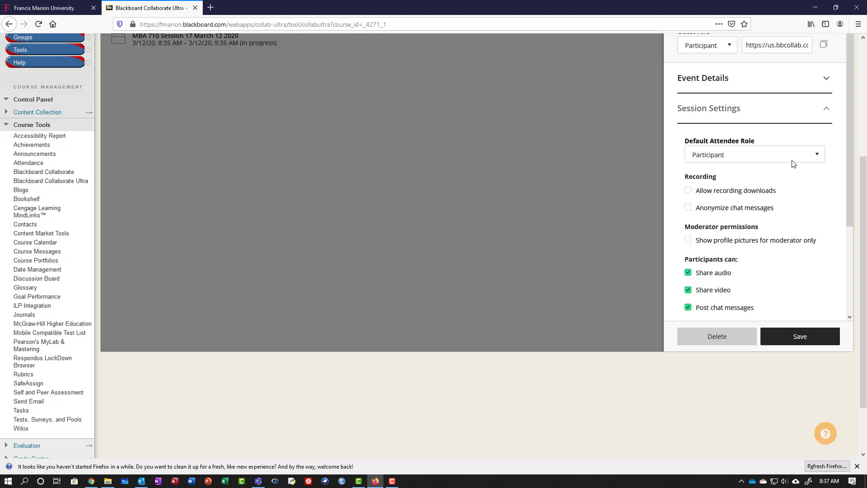
click(689, 192)
Enable moderator supervision of all private chats and save the session
scroll(792, 246, down, 3)
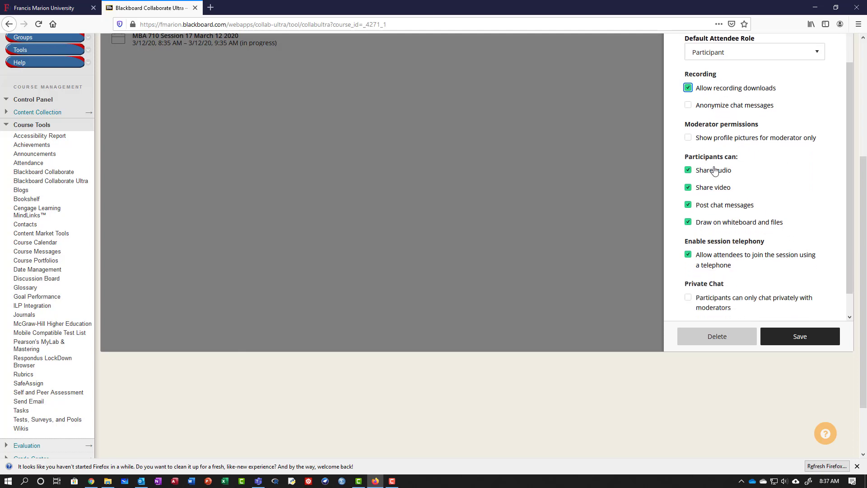
scroll(739, 230, down, 1)
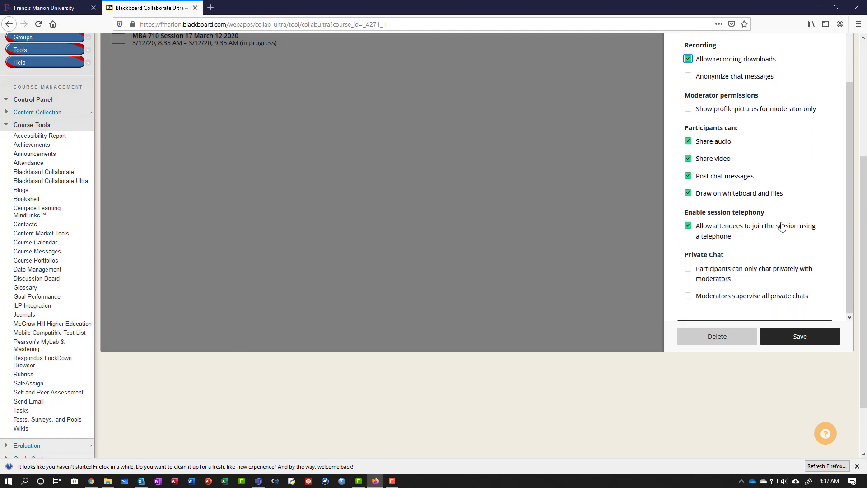
scroll(788, 253, down, 1)
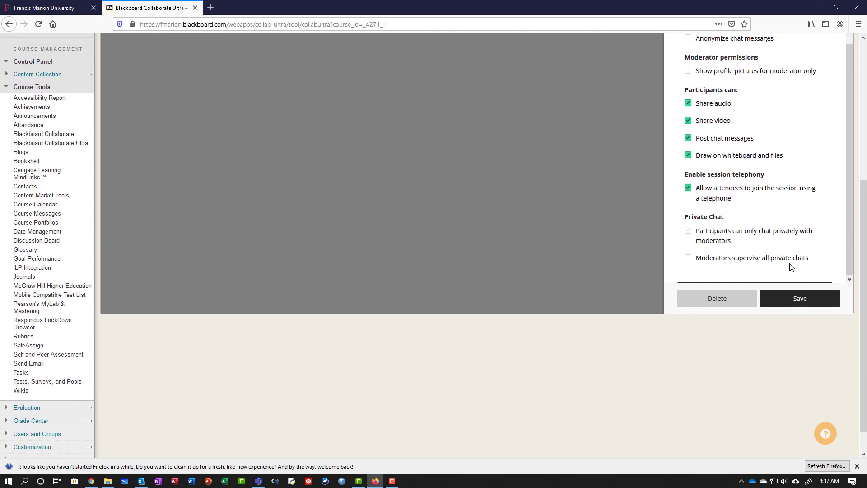
click(687, 251)
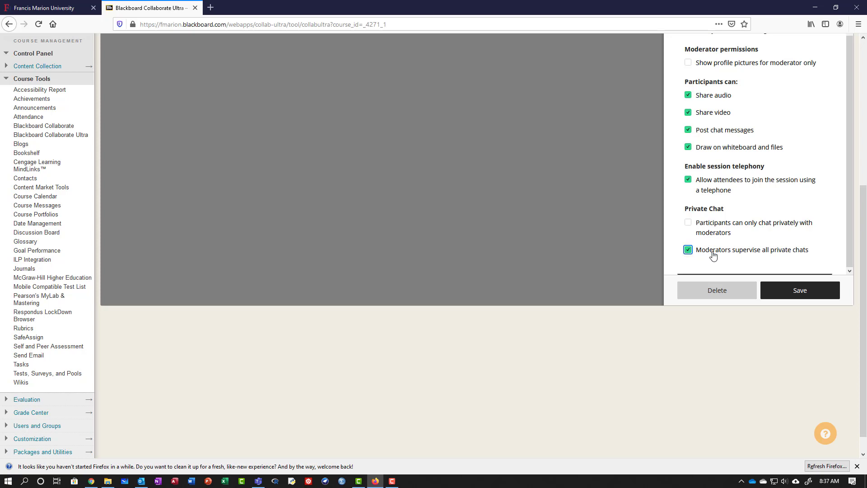
click(797, 294)
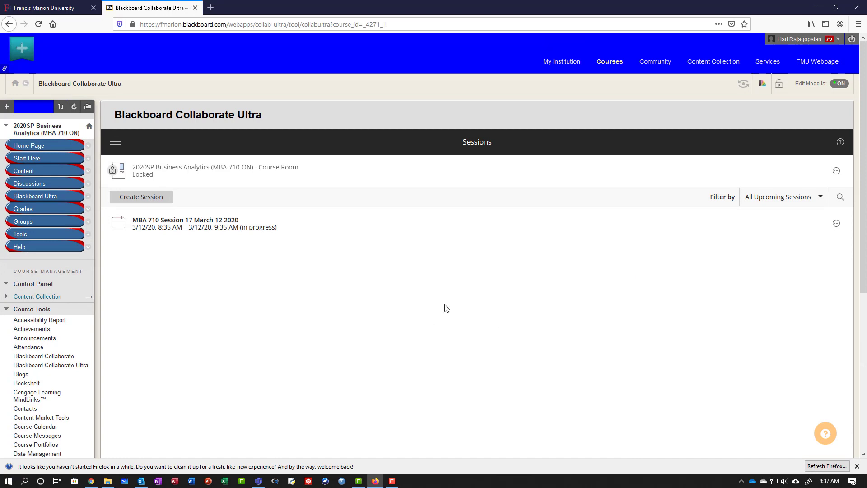
Join the session "MBA 710 Session 17 March 12 2020", allow the HD Pro Webcam C920 microphone and confirm the audio test
click(219, 233)
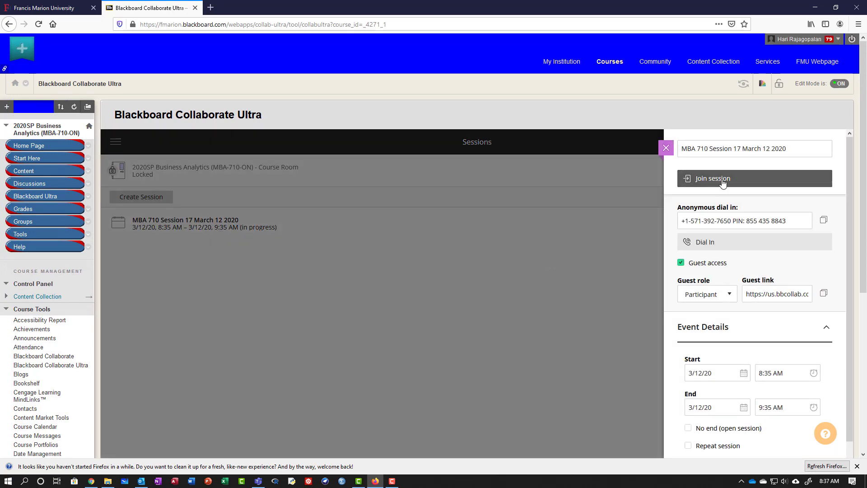
click(723, 182)
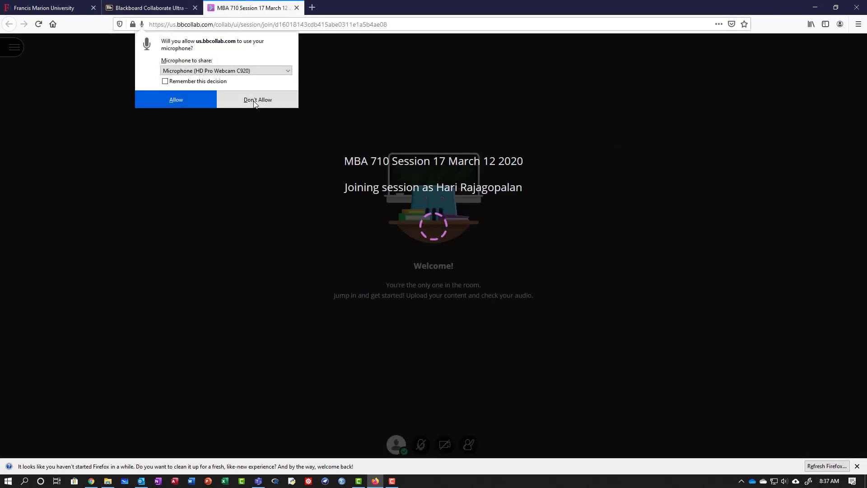
click(166, 81)
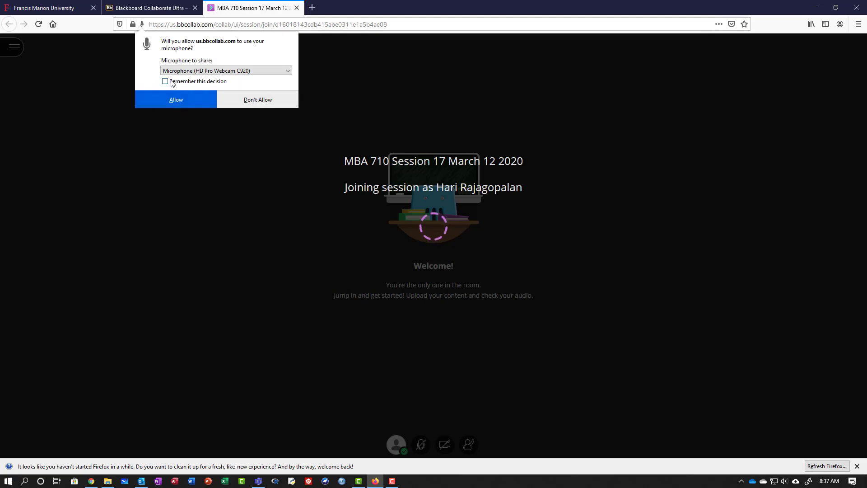
click(172, 105)
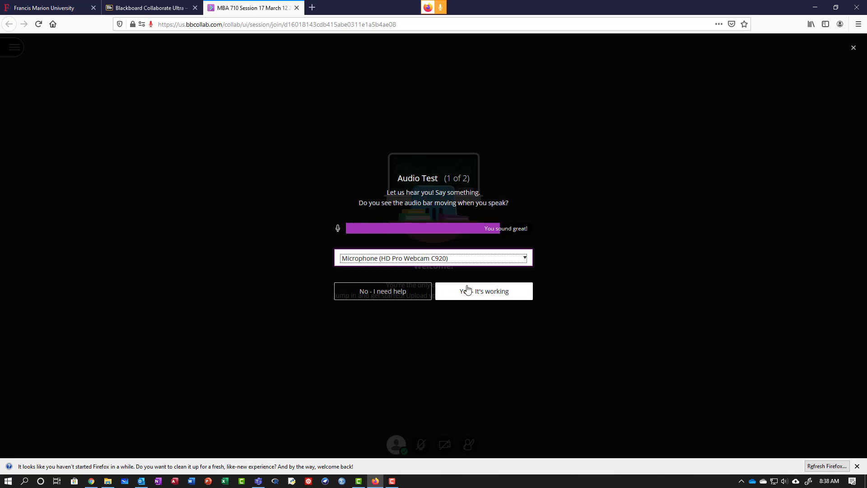
click(495, 294)
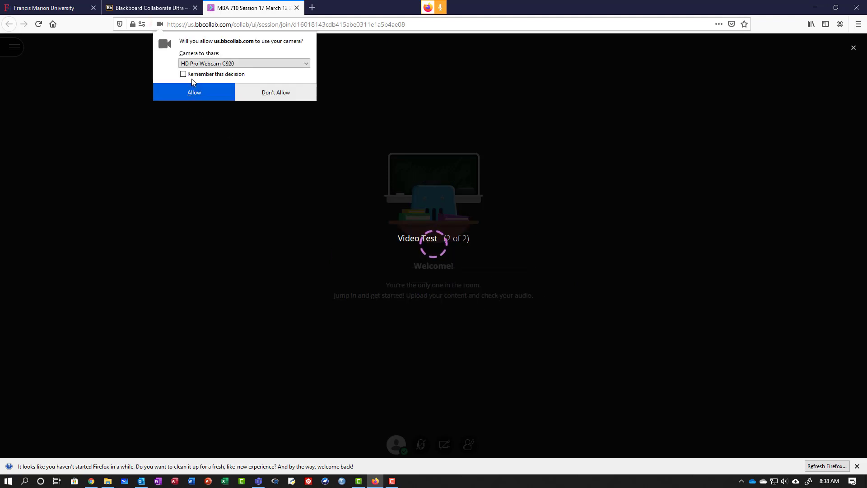
Allow use of the HD Pro Webcam C920 camera and confirm the video test
click(190, 92)
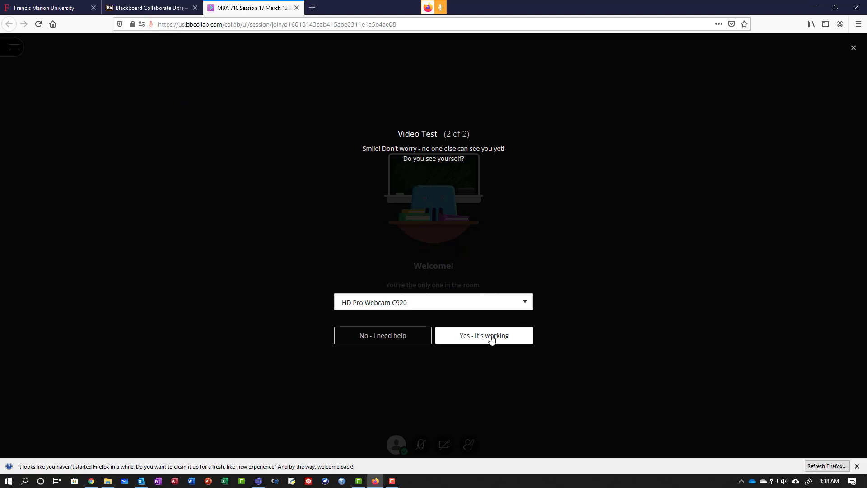
click(495, 303)
click(423, 317)
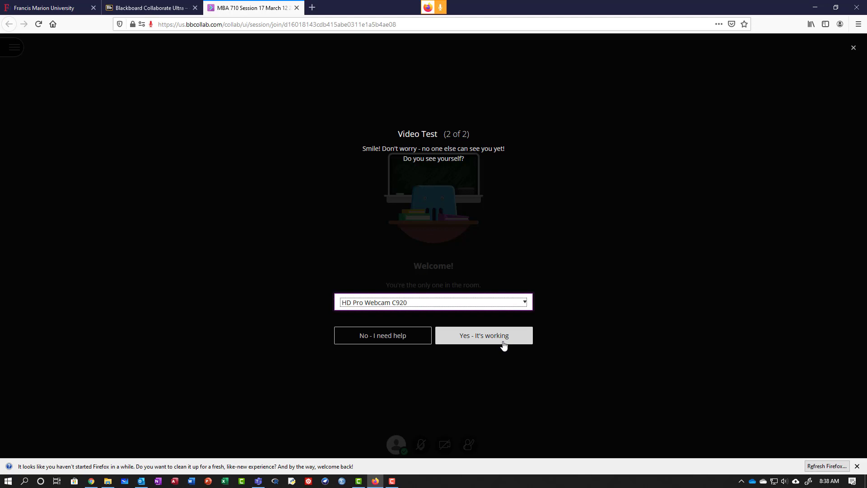
click(489, 337)
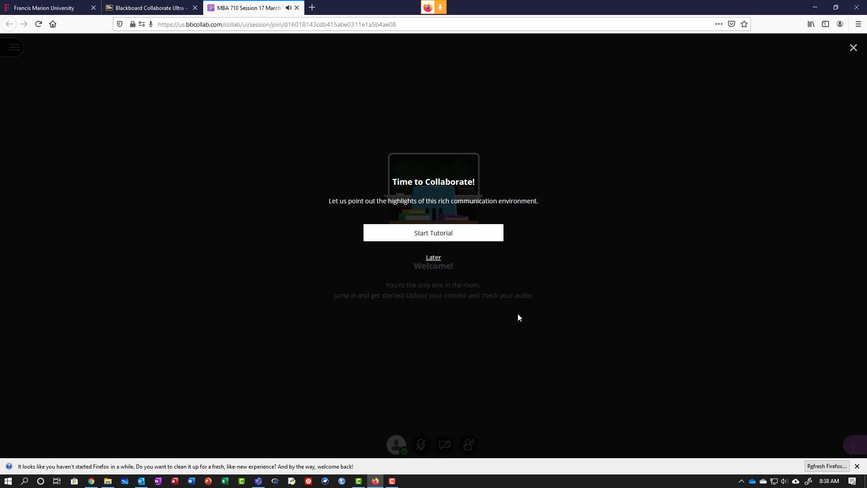
Postpone the Collaborate tutorial and dismiss the tutorial tip and the browser's refresh notice
click(433, 257)
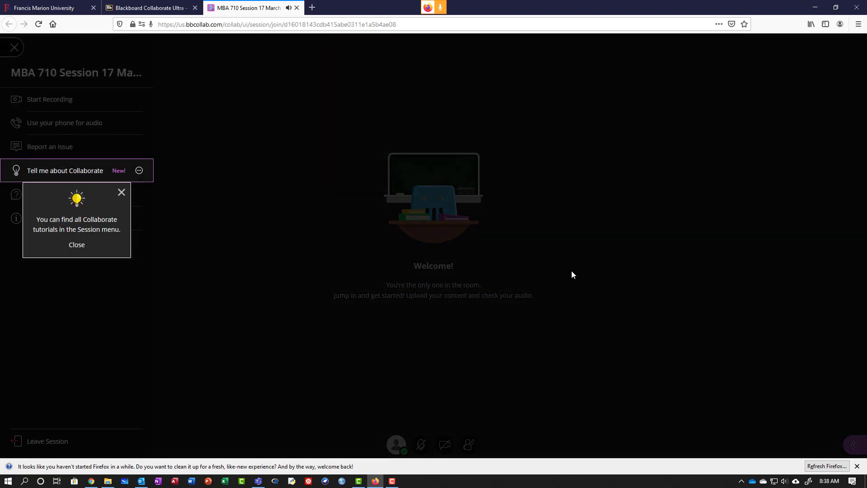
click(122, 193)
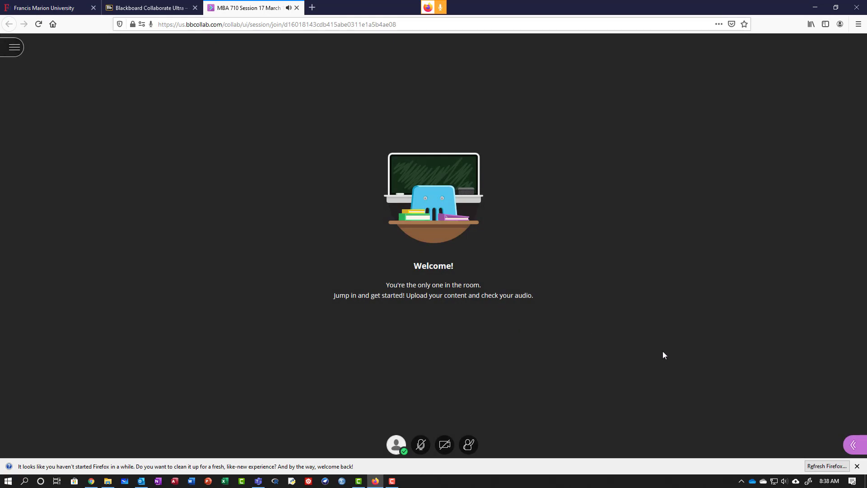
click(857, 466)
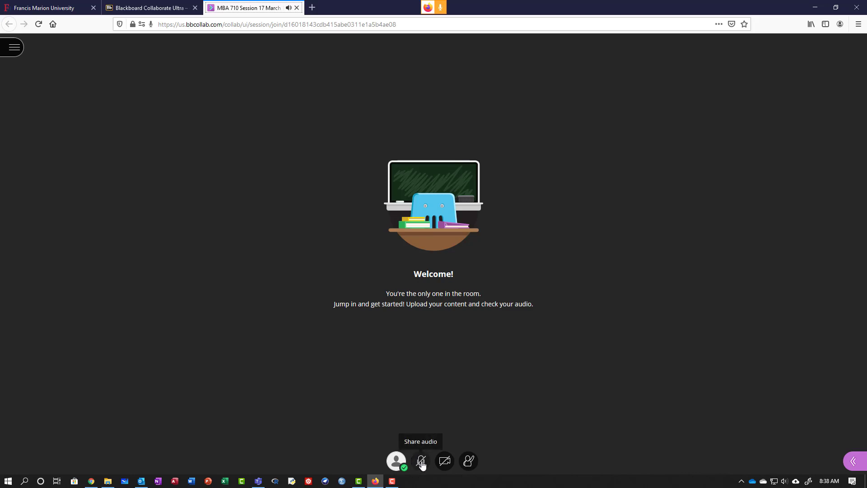
Share audio in the session, and preview the camera video without sharing it
click(421, 461)
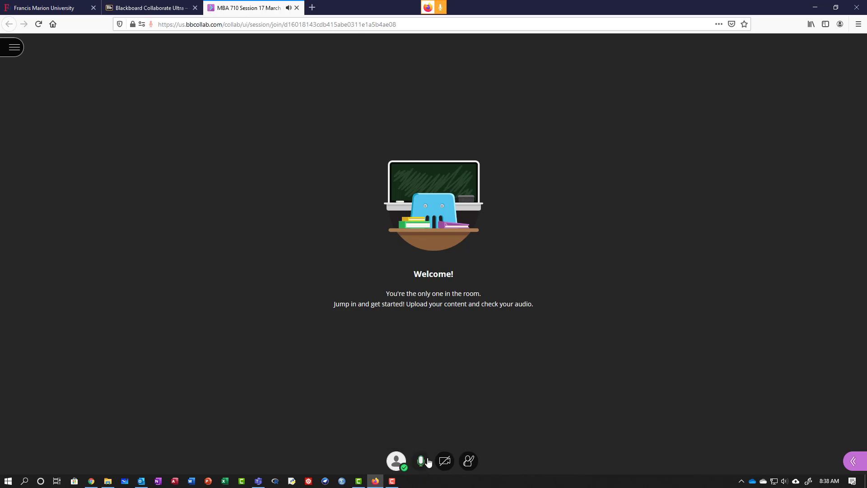
click(444, 462)
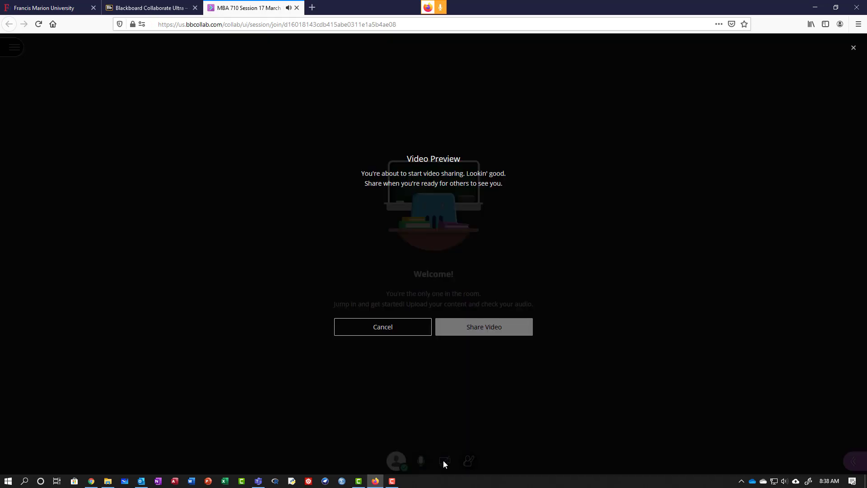
click(401, 330)
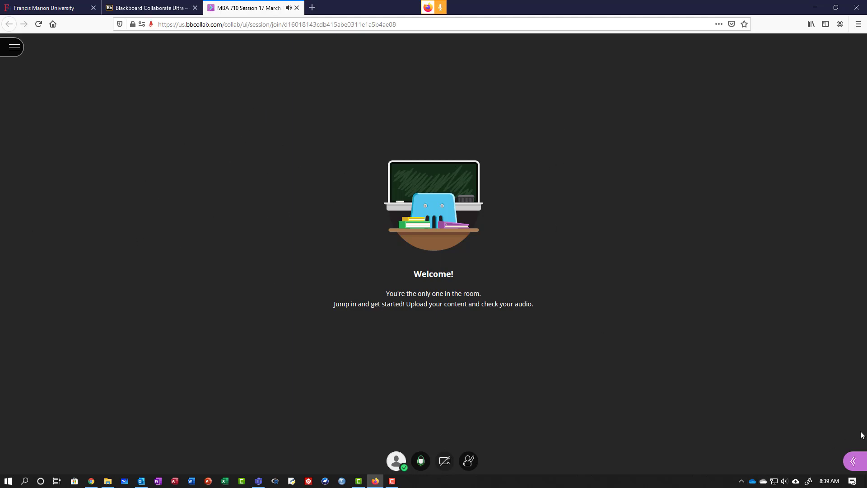
Open the session chat and enter "You can type what you need" as the search for someone to chat with
click(855, 462)
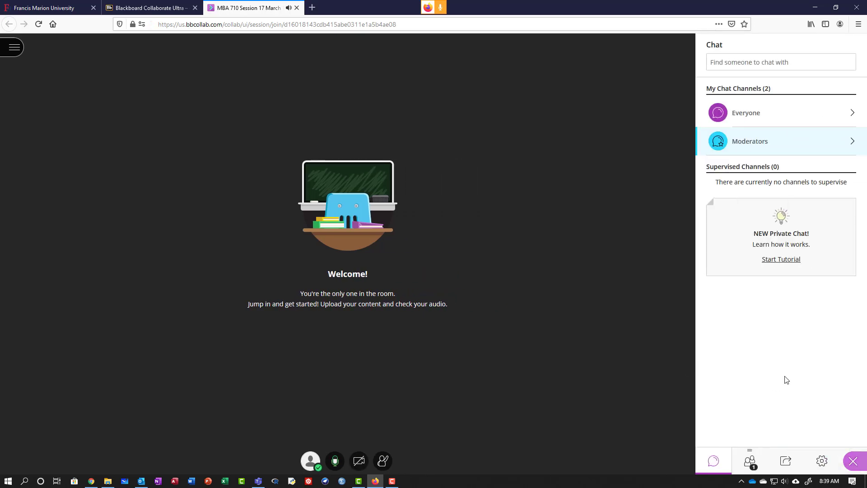
click(733, 63)
text(You can type what you need)
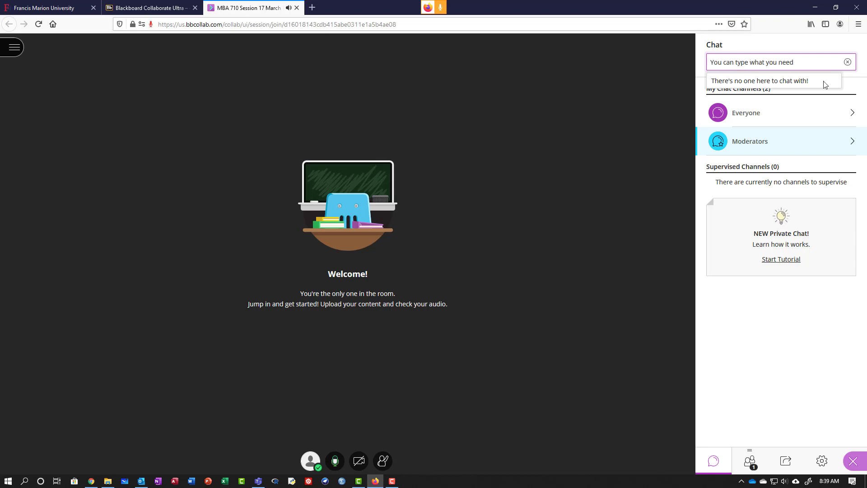
Post the message "Chat here" in the Everyone chat channel
click(828, 112)
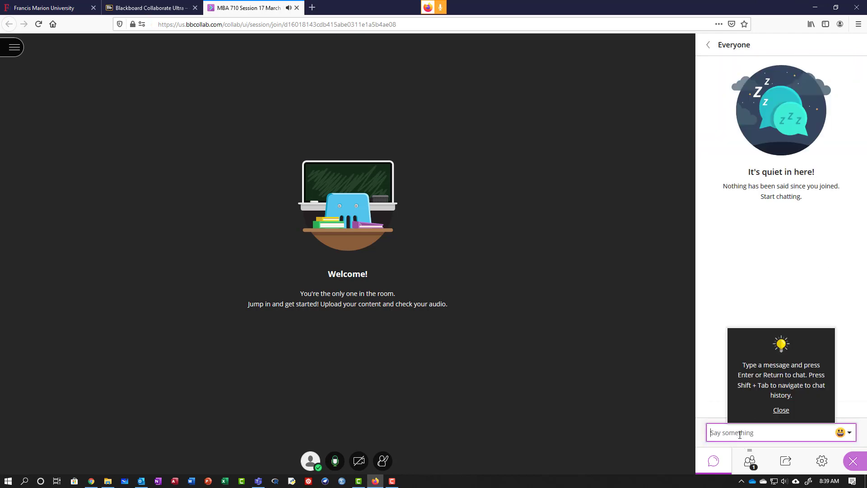
text(Chat here)
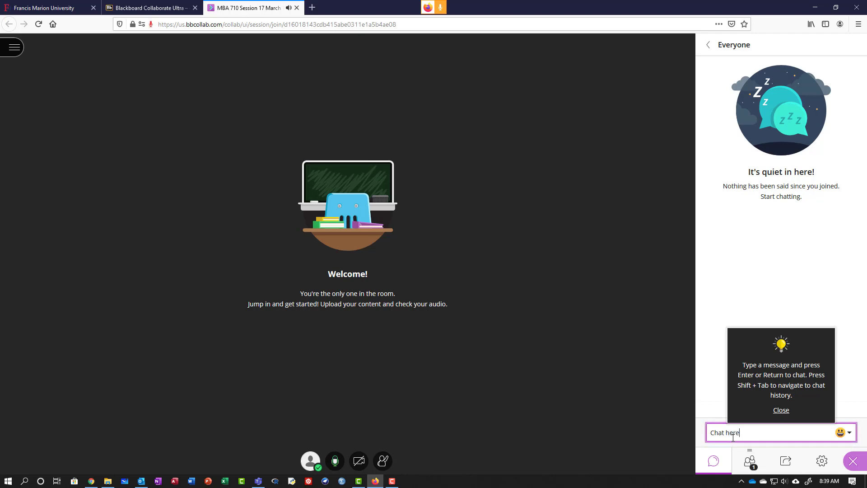
key(Return)
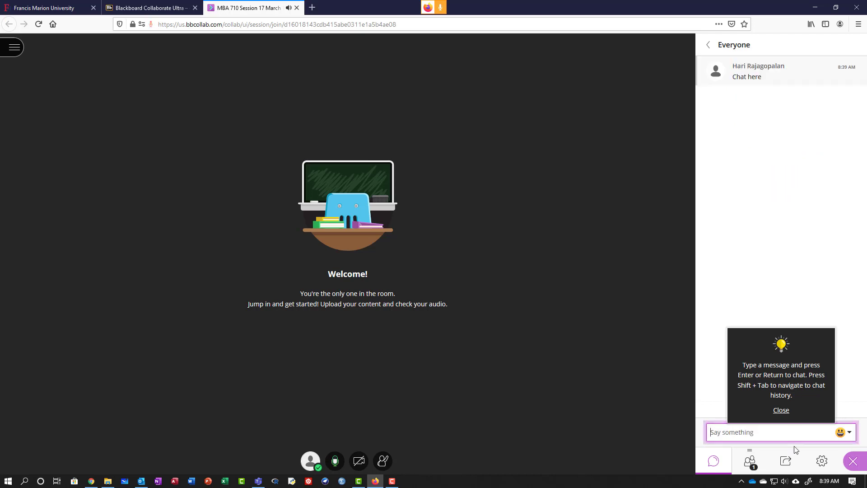
Review the session's attendee list and the controls available for the moderator
click(757, 465)
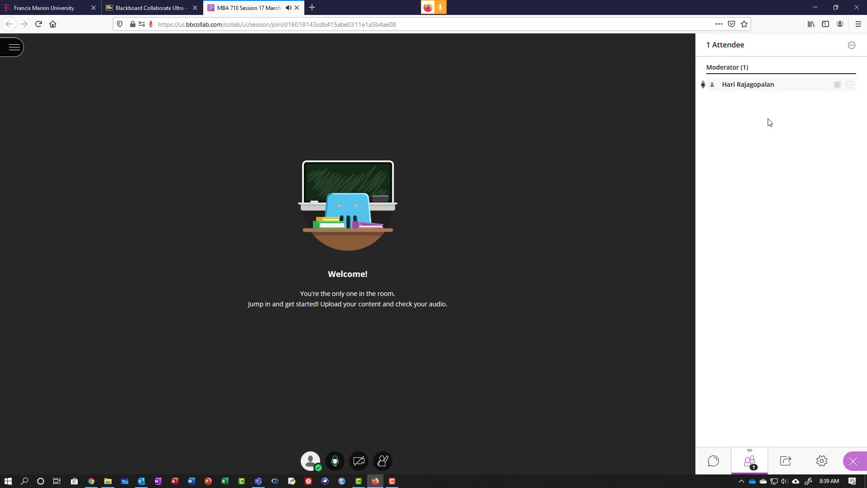
mouse_move(838, 87)
click(851, 85)
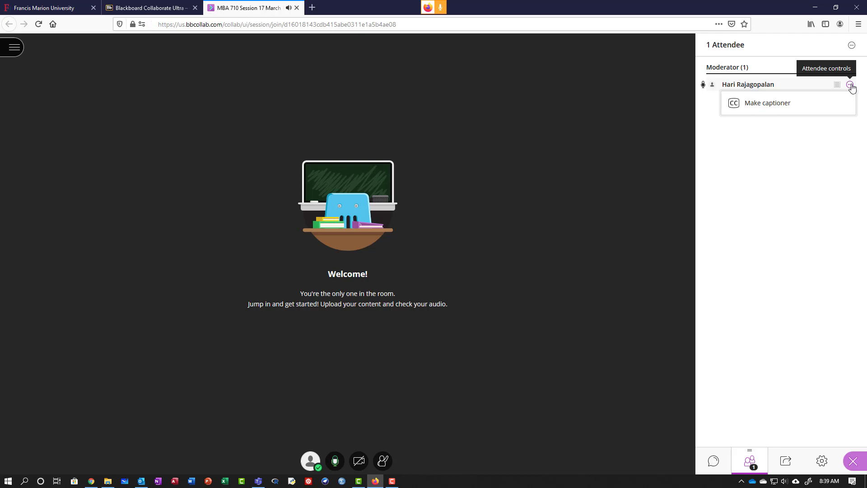
click(761, 80)
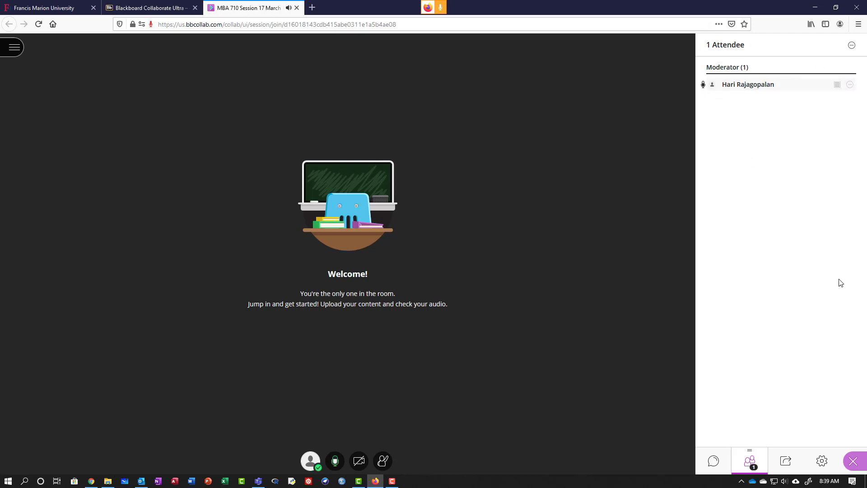
Share a blank whiteboard and handwrite the presenter's first name with a rough cross beside it in blue with the Pencil
click(788, 460)
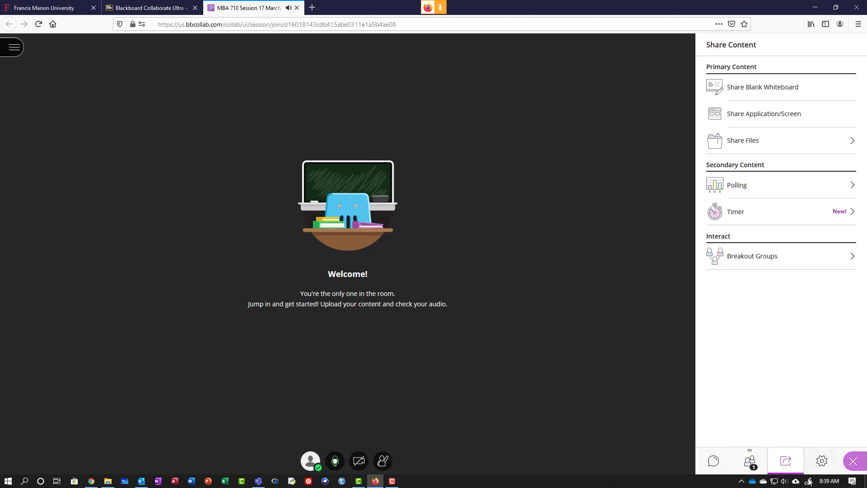
click(761, 90)
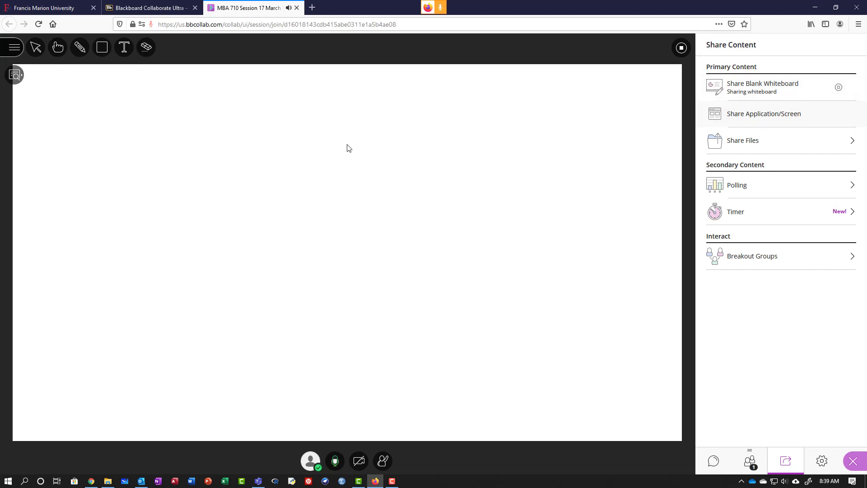
click(79, 48)
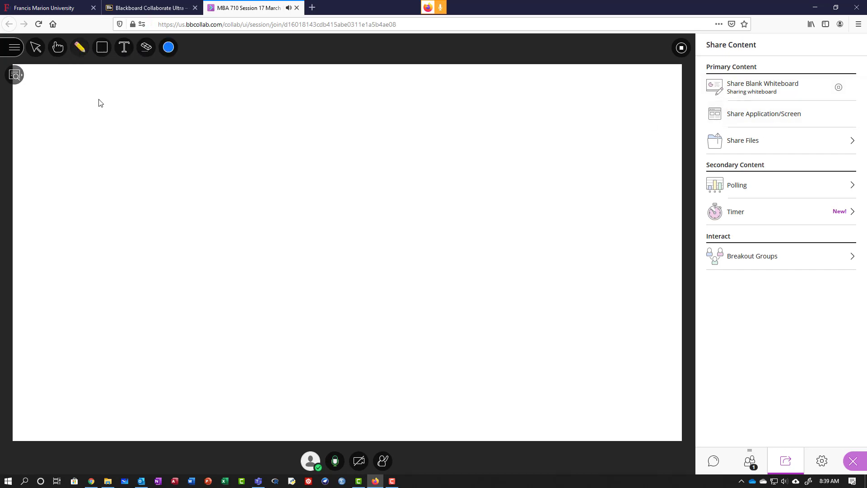
mouse_move(88, 122)
mouse_down()
mouse_move(87, 152)
mouse_move(96, 153)
mouse_move(96, 141)
mouse_move(112, 149)
mouse_move(125, 142)
mouse_move(136, 154)
mouse_up()
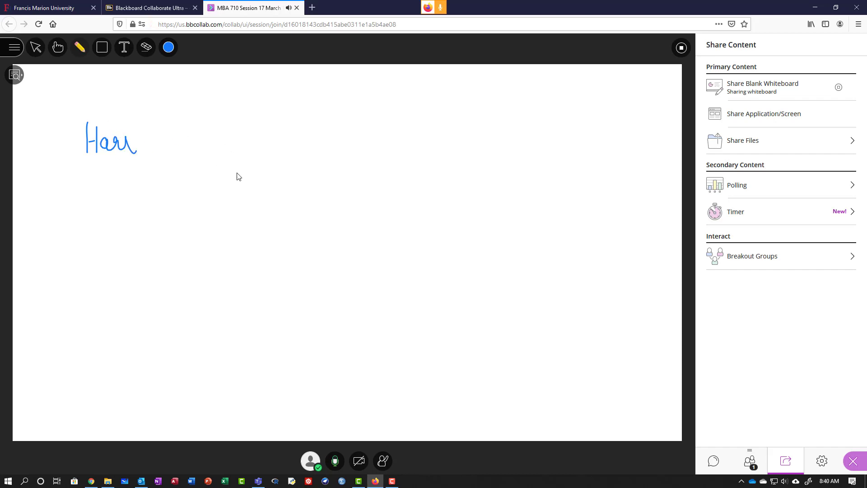
drag(40, 130, 70, 155)
drag(62, 103, 34, 152)
Add the blue text "If you need type" to the whiteboard beside the handwriting
click(124, 47)
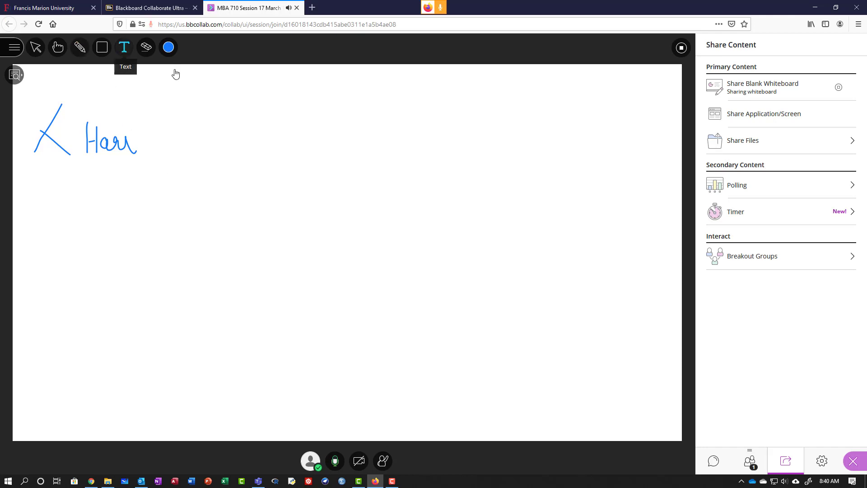
click(241, 112)
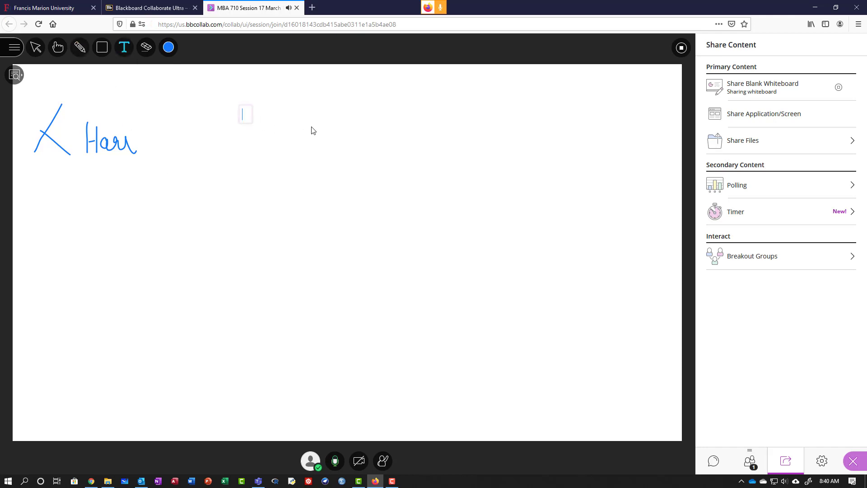
text(If you need ty)
text(pe)
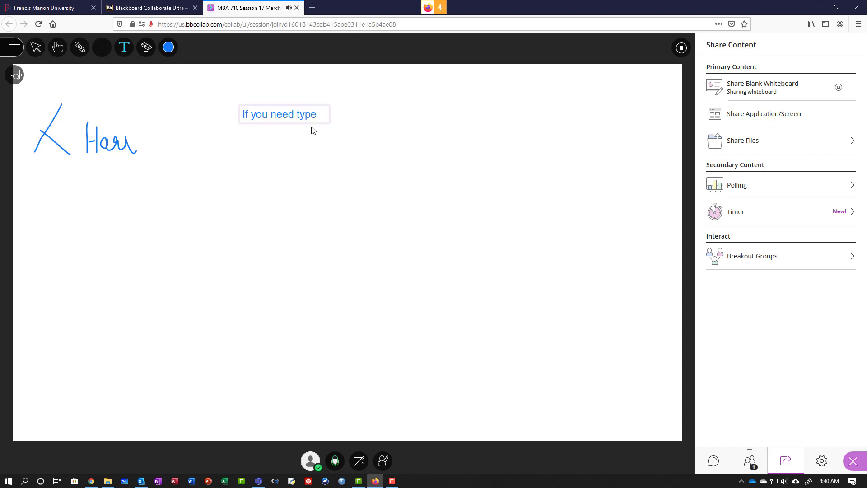
click(328, 146)
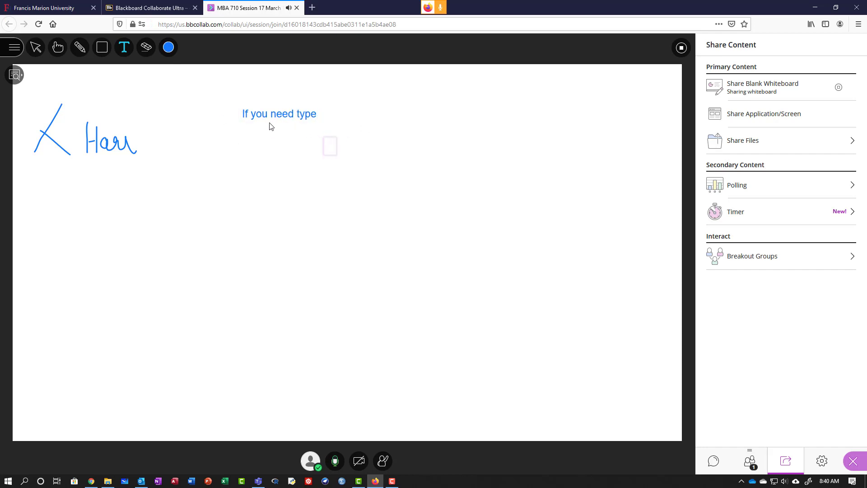
Change the annotation color to black and add the text "You are typing" below the blue text
click(172, 48)
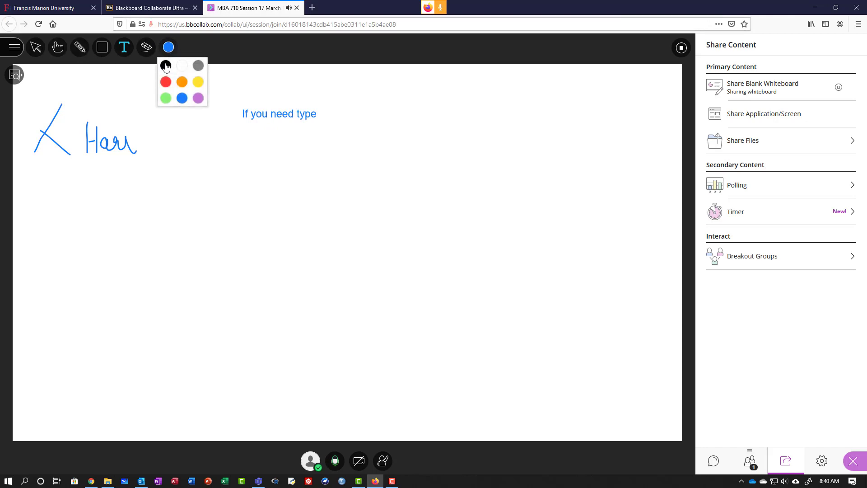
click(166, 65)
click(234, 163)
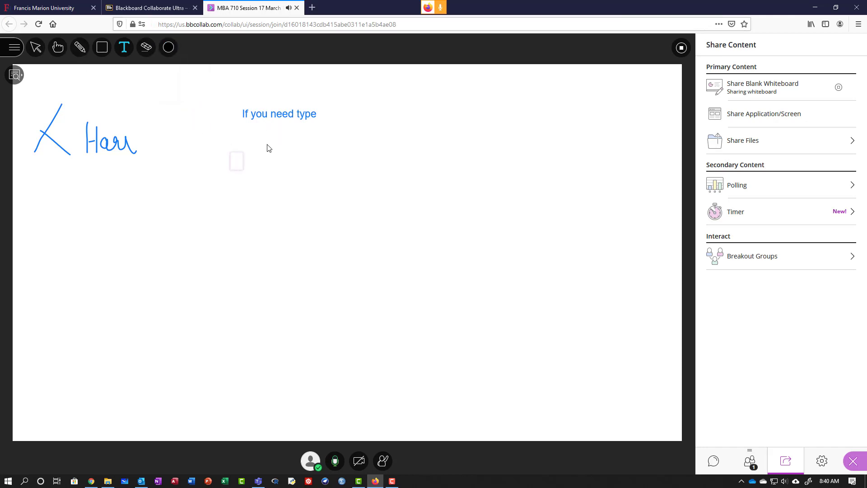
text(You are typing)
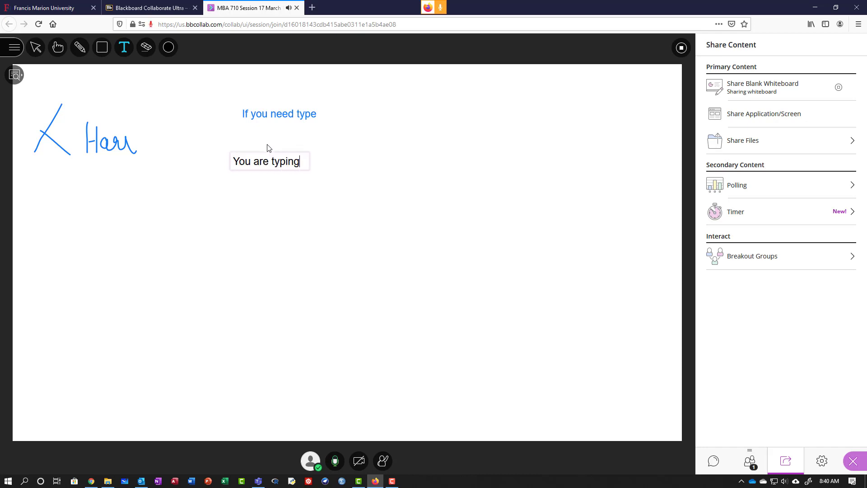
click(268, 147)
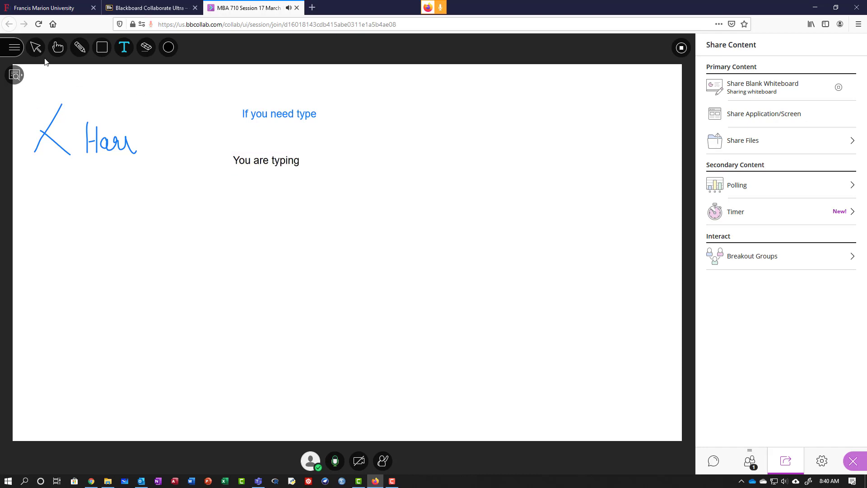
Clear all annotations from the shared whiteboard
click(145, 49)
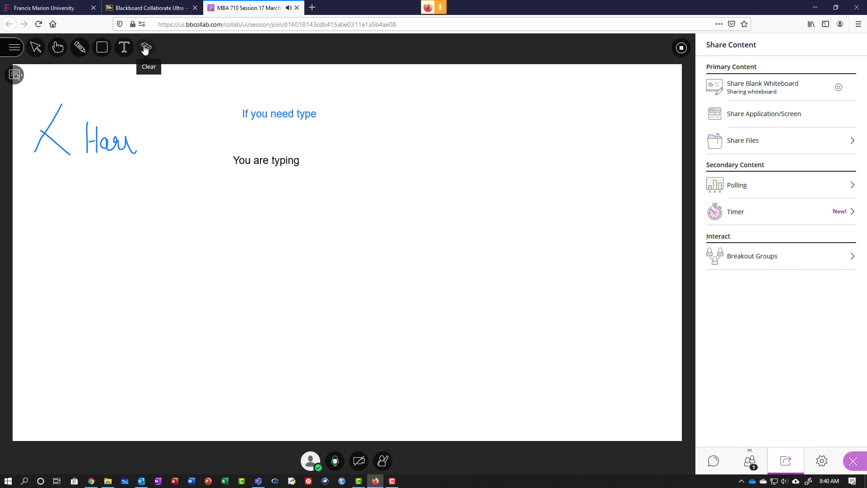
click(145, 49)
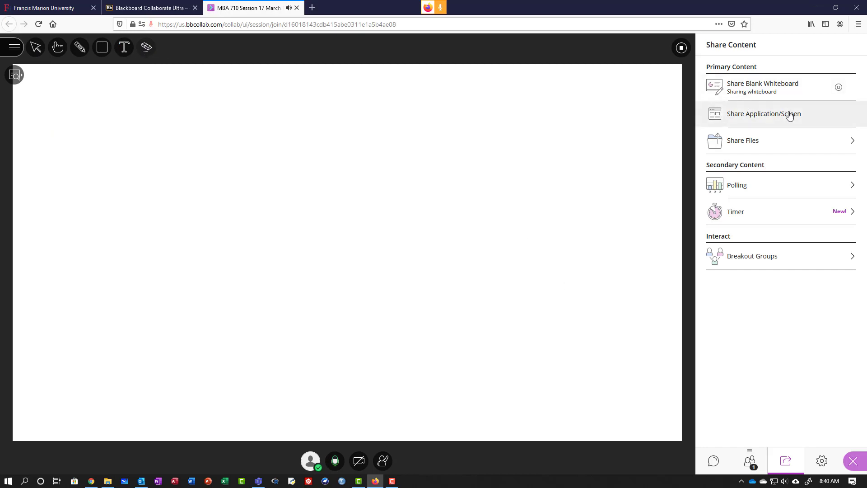
Open the recent presentation Lecture 03-5-Quantity Discount.pptx in PowerPoint and return to the Collaborate session
click(209, 482)
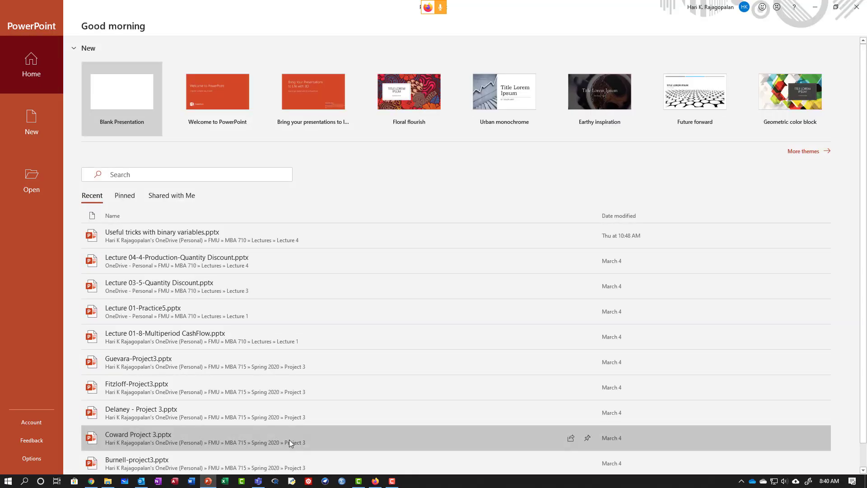
click(177, 234)
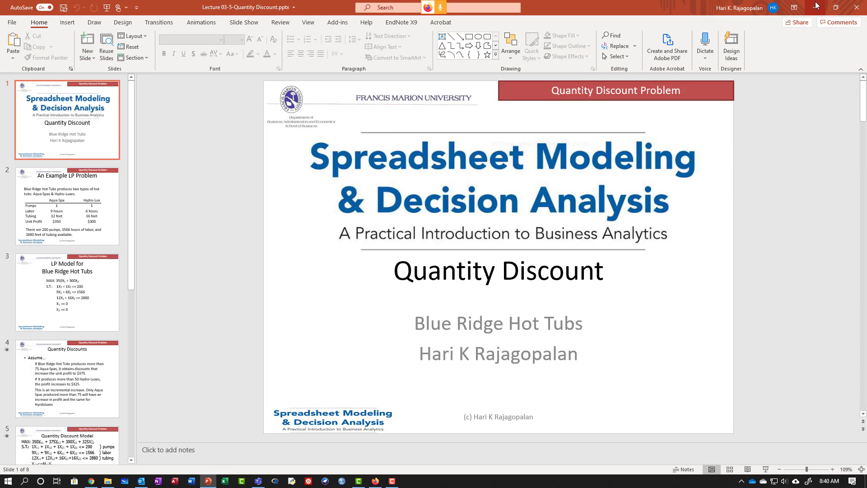
click(816, 7)
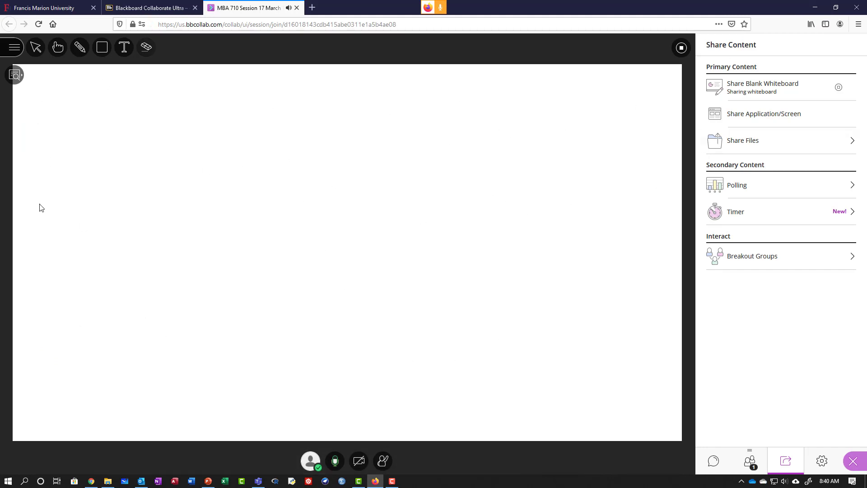
Start application/screen sharing in the session and allow Screen 1 as the screen to share, without remembering the decision
click(743, 119)
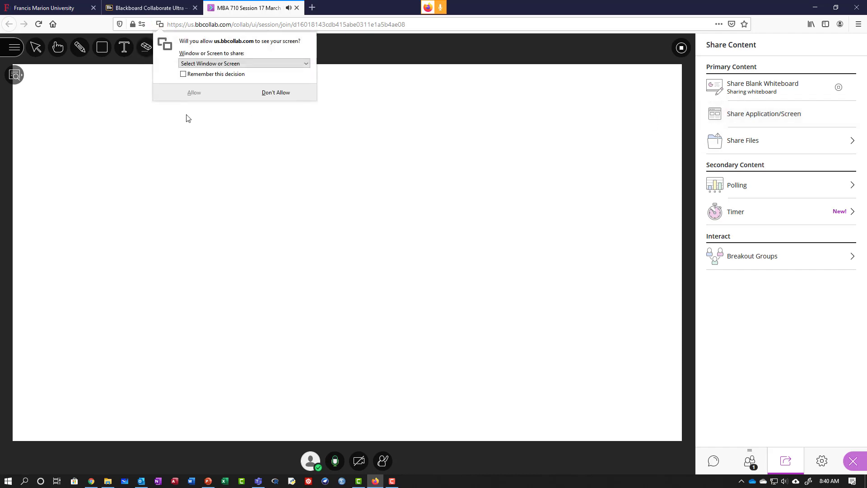
click(231, 64)
click(231, 66)
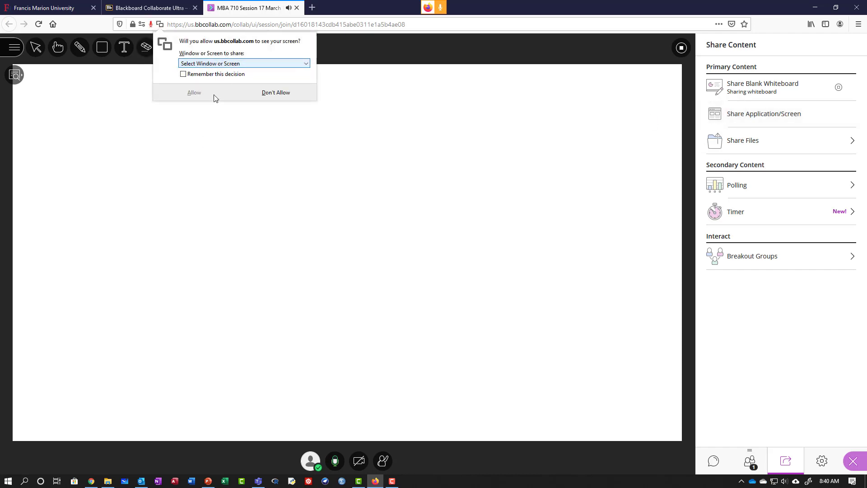
click(189, 76)
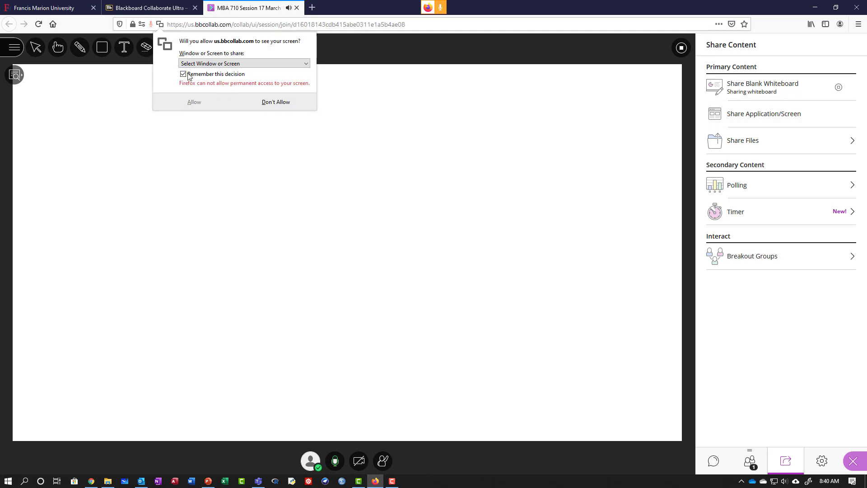
click(201, 63)
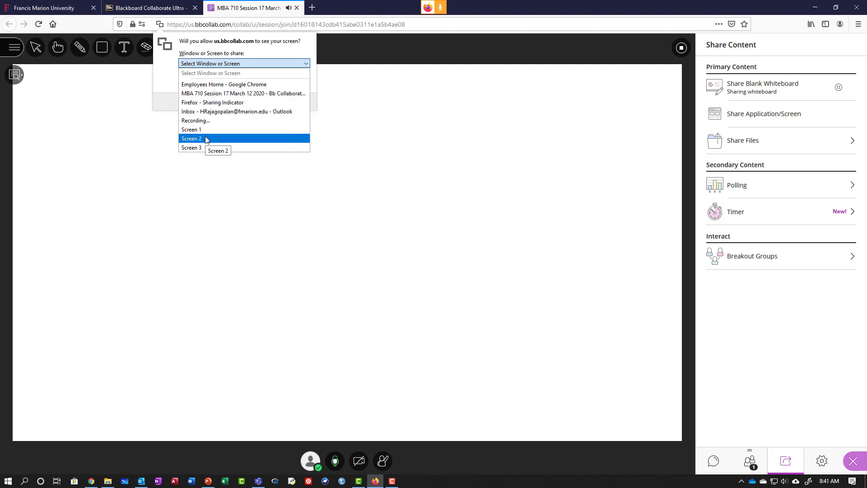
click(214, 96)
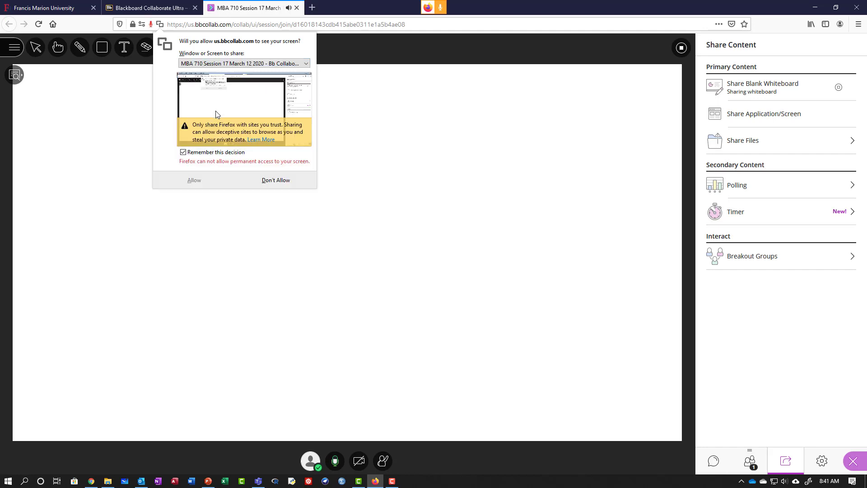
click(183, 153)
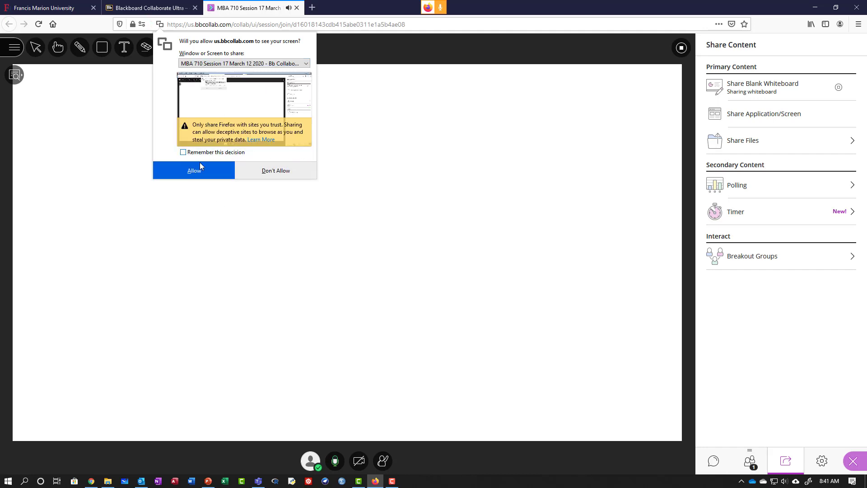
click(191, 177)
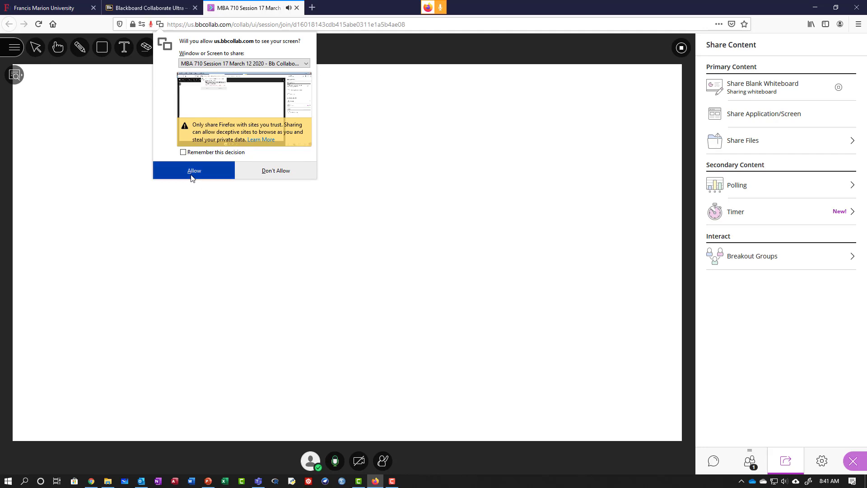
click(257, 64)
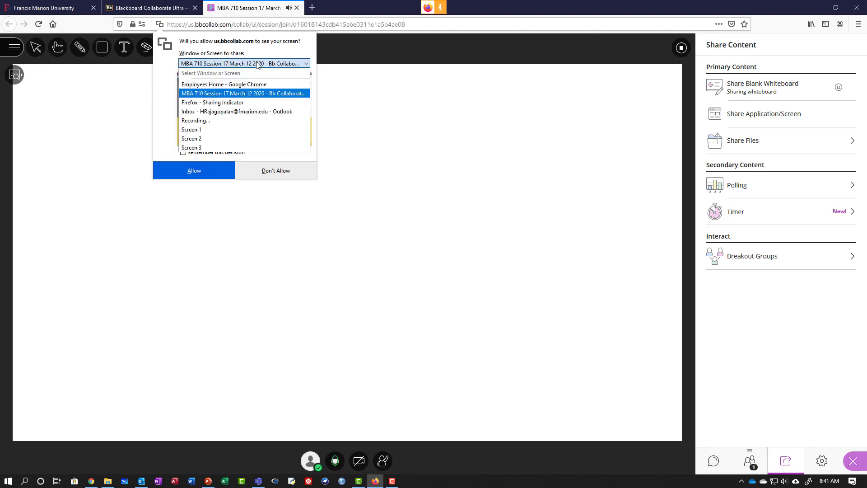
click(208, 130)
click(199, 174)
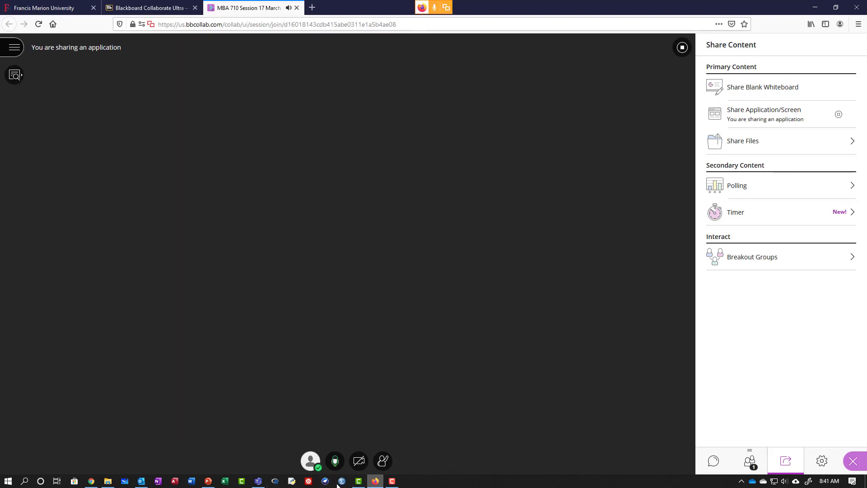
Bring up the Quantity Discount presentation in PowerPoint while sharing the screen, and stop the application share in the session
click(208, 480)
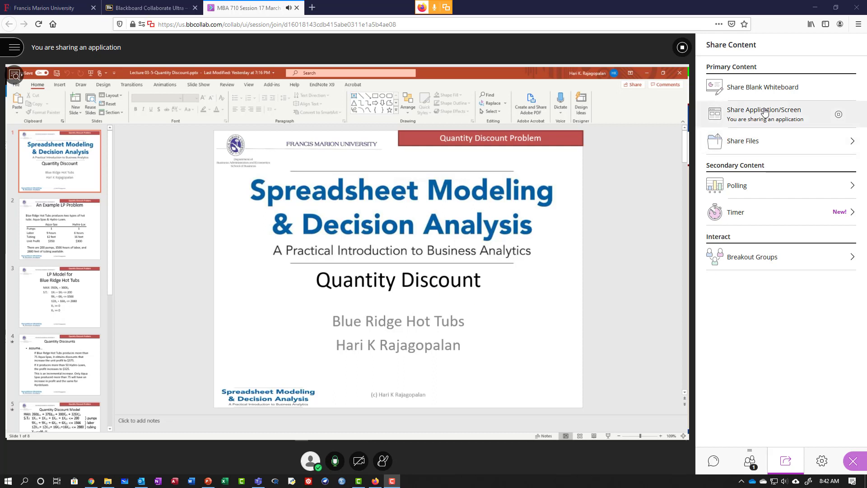
click(839, 116)
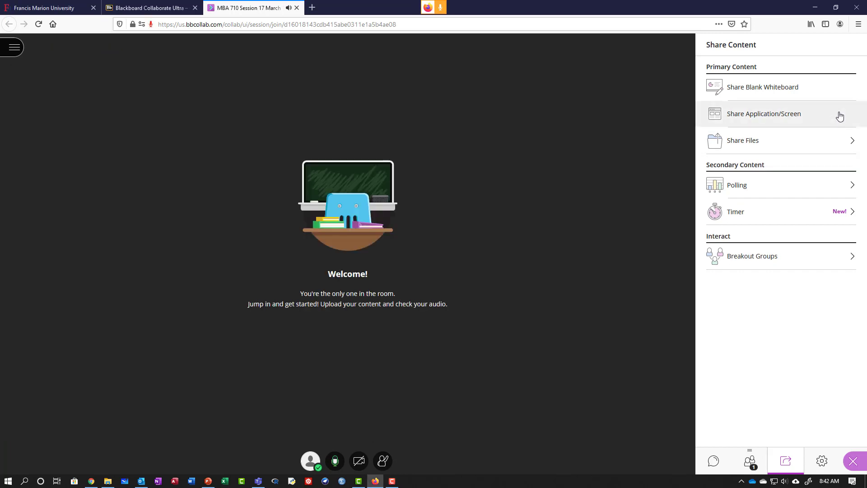
Look at the options for adding files to share and return to the content sharing choices
click(804, 142)
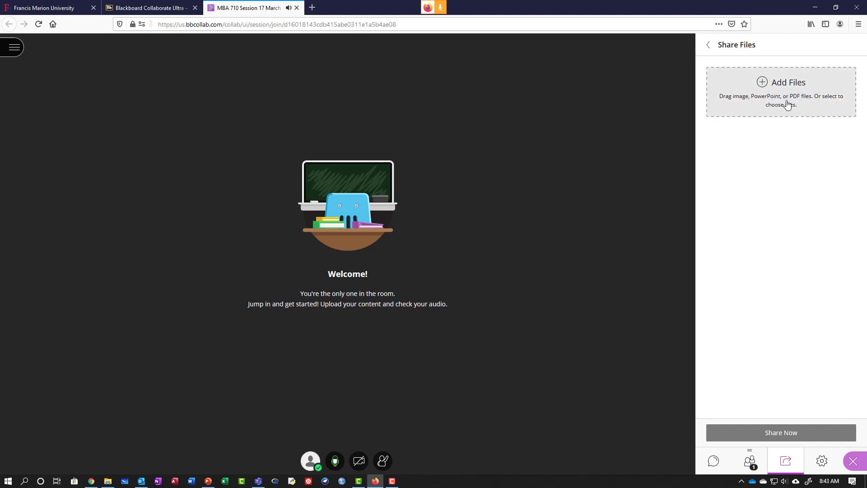
click(709, 46)
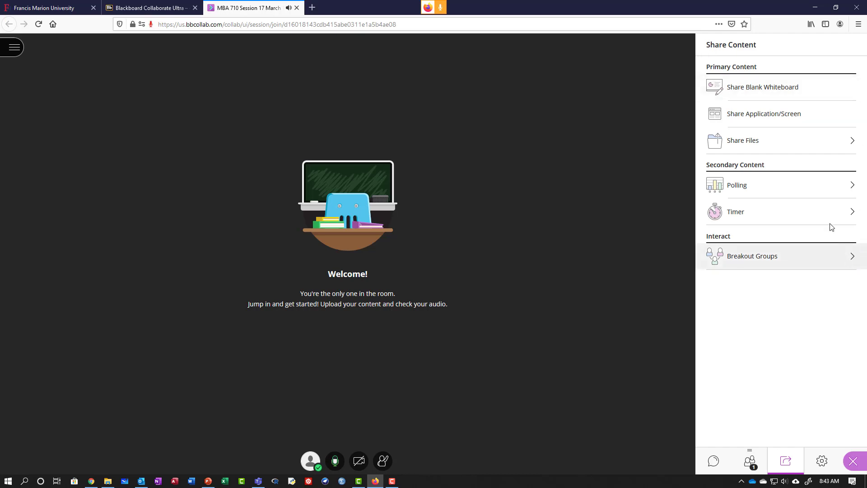
Start a multiple choice poll asking "Do you like this" with the answer choices Yes and No
click(800, 187)
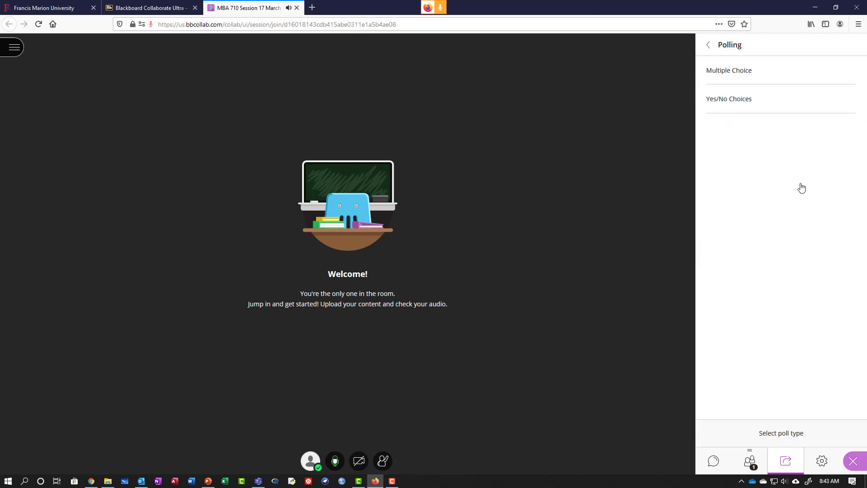
click(721, 75)
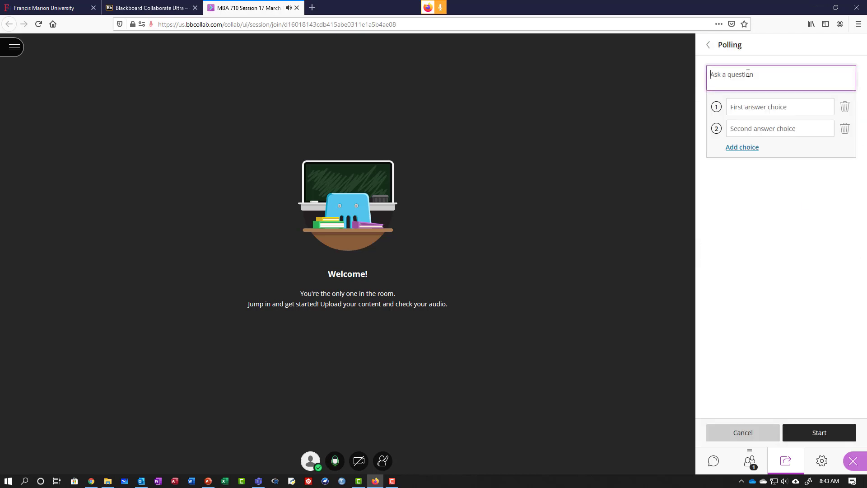
text(Do you like this)
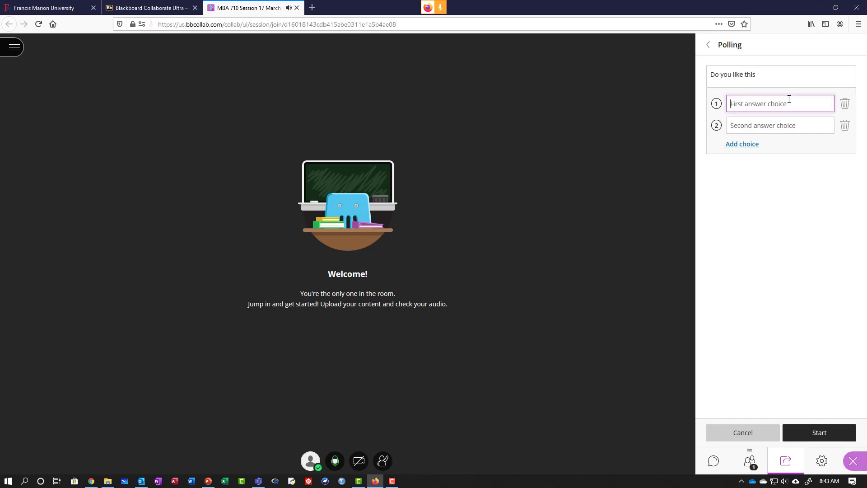
text(Yes)
click(767, 126)
text(No)
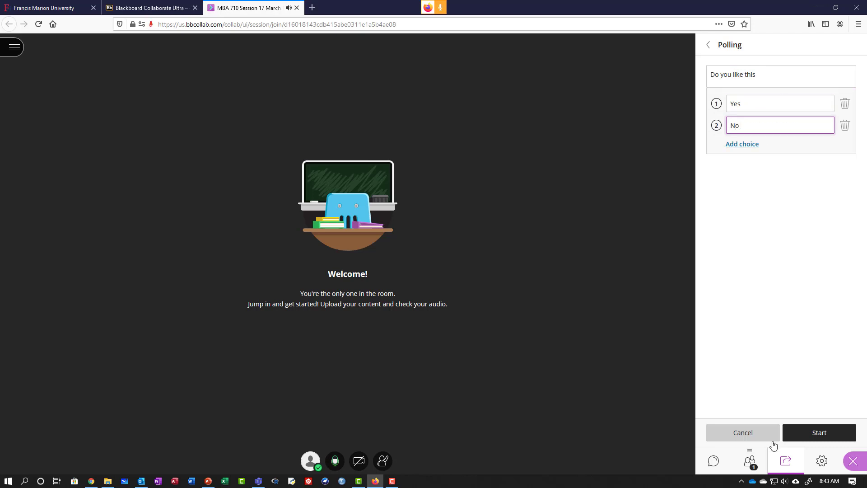
click(811, 433)
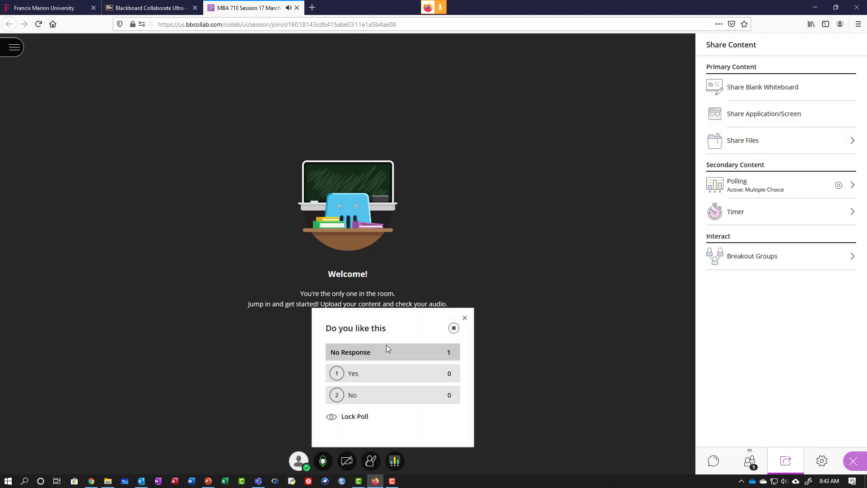
Vote Yes in the running poll and end the poll
click(349, 375)
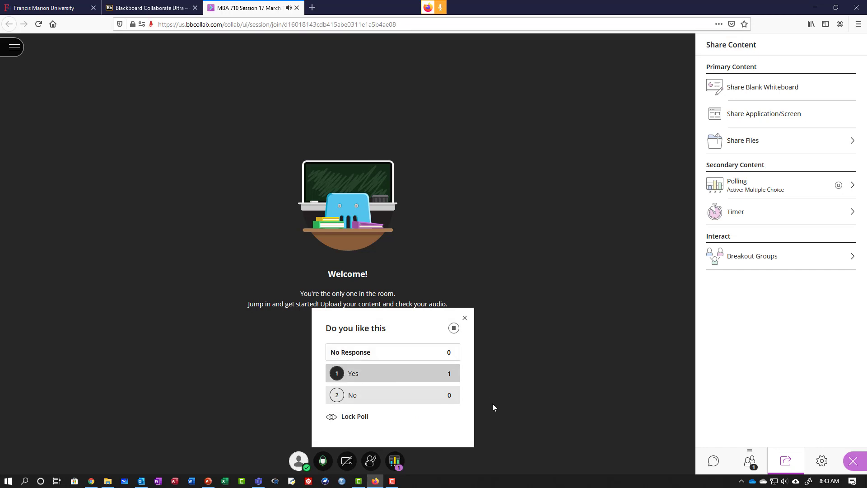
click(454, 329)
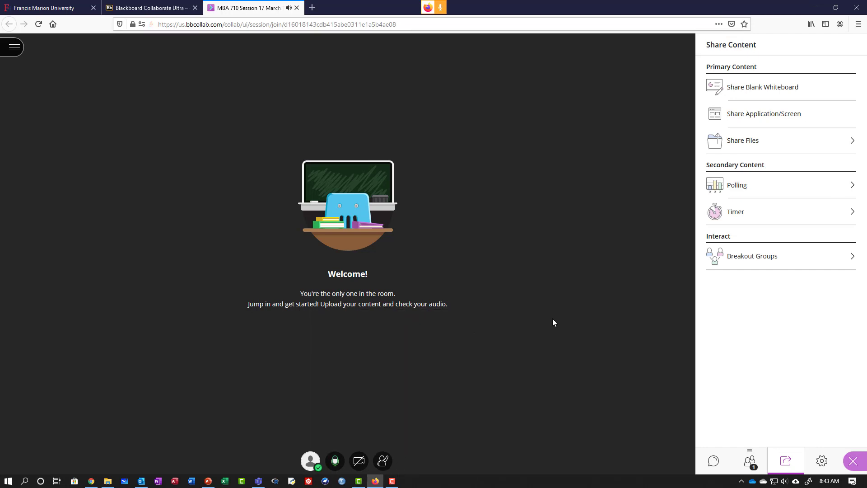
Check the available poll types and return to the content sharing choices
click(771, 190)
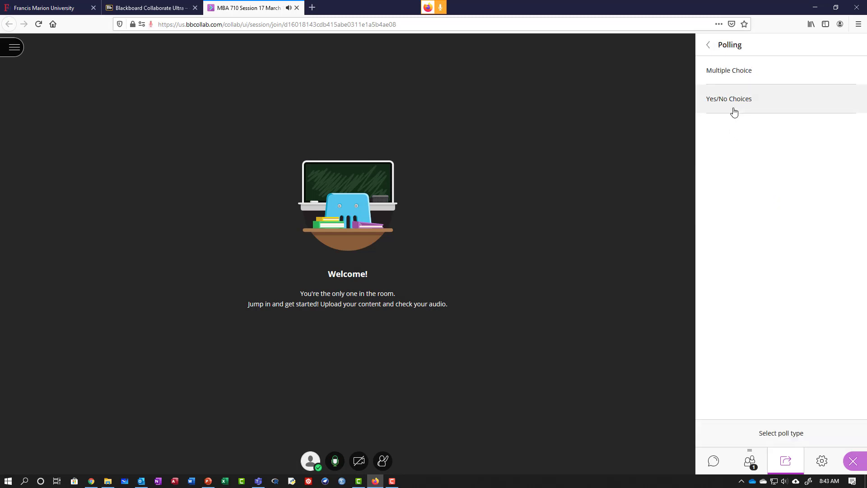
click(708, 47)
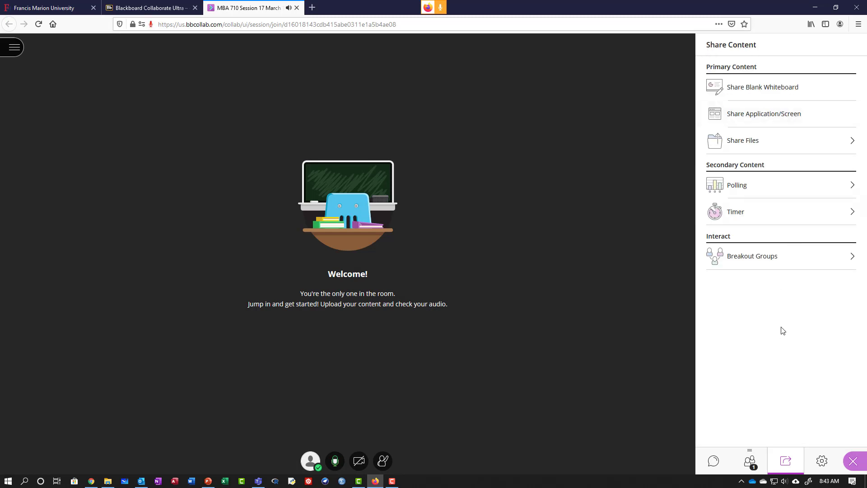
Start a 1-minute timer described as "Testing" that counts down and is viewable by everyone
click(737, 215)
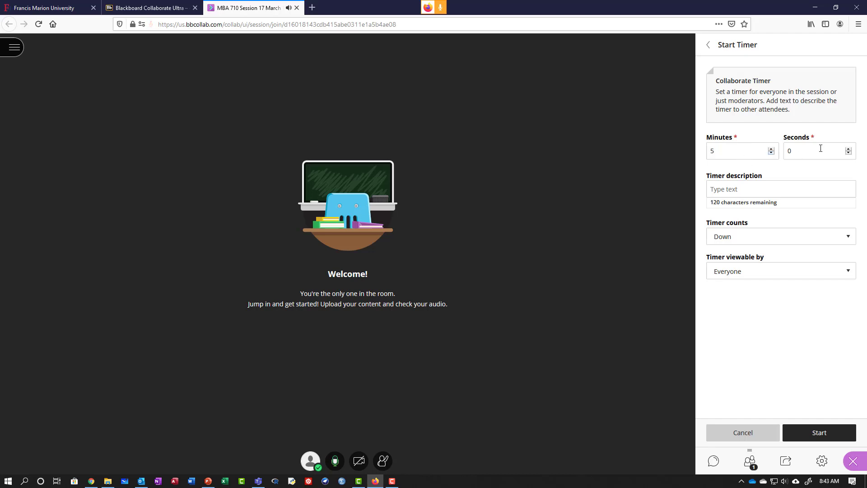
click(753, 190)
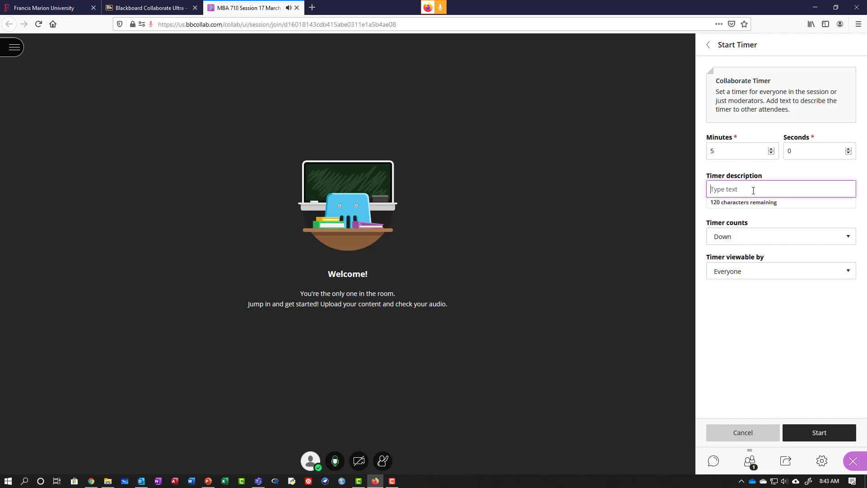
text(Testing)
double_click(749, 153)
text(1)
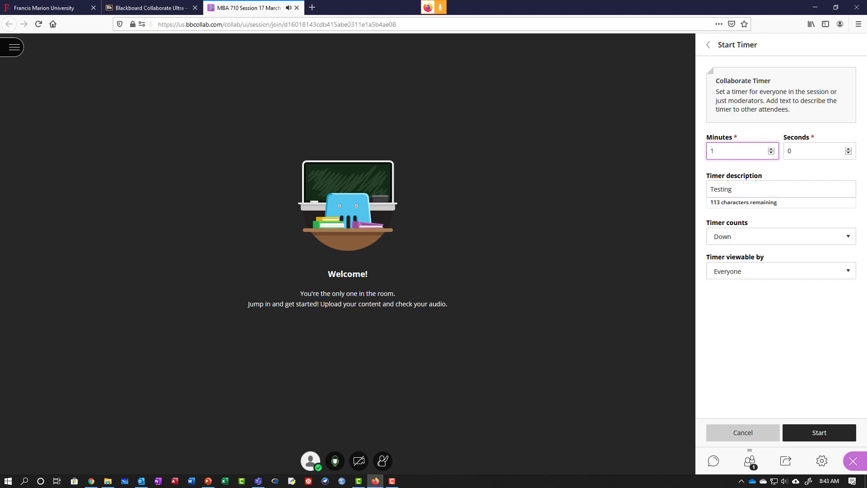
click(786, 234)
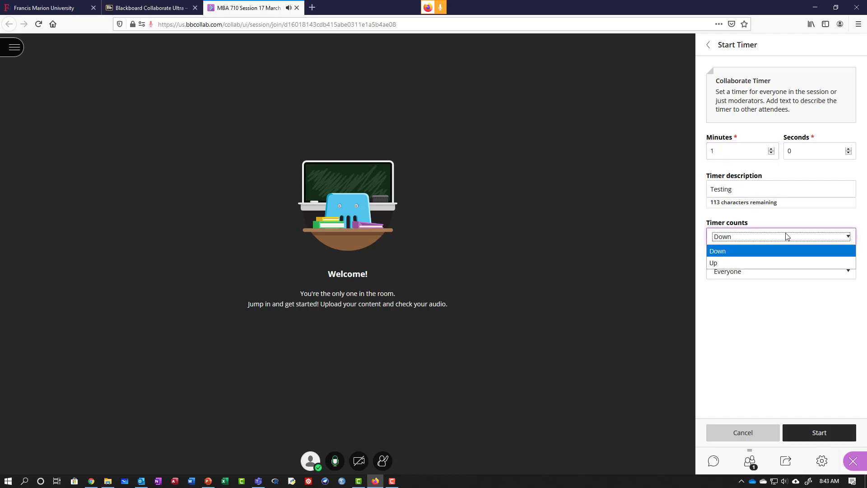
click(786, 235)
click(790, 272)
click(790, 272)
click(818, 435)
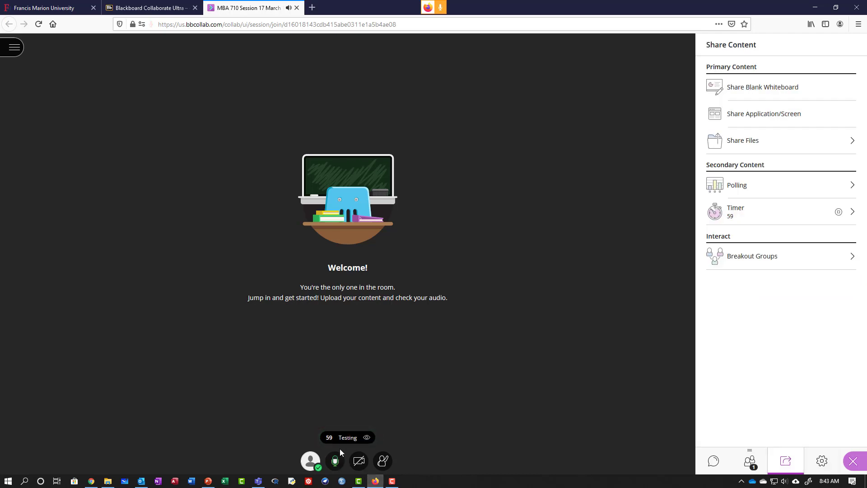
click(349, 439)
Try setting up breakout groups with custom assignment and a third group, and cancel the setup
click(764, 256)
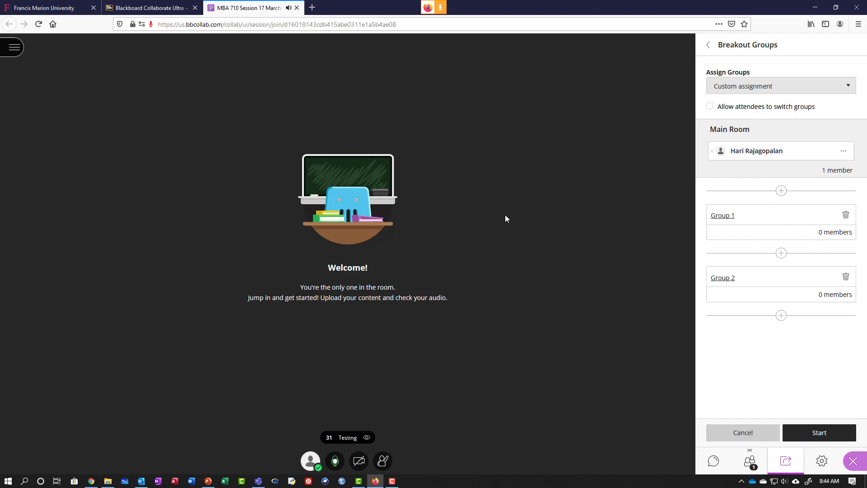
click(727, 215)
click(771, 233)
click(712, 110)
click(782, 316)
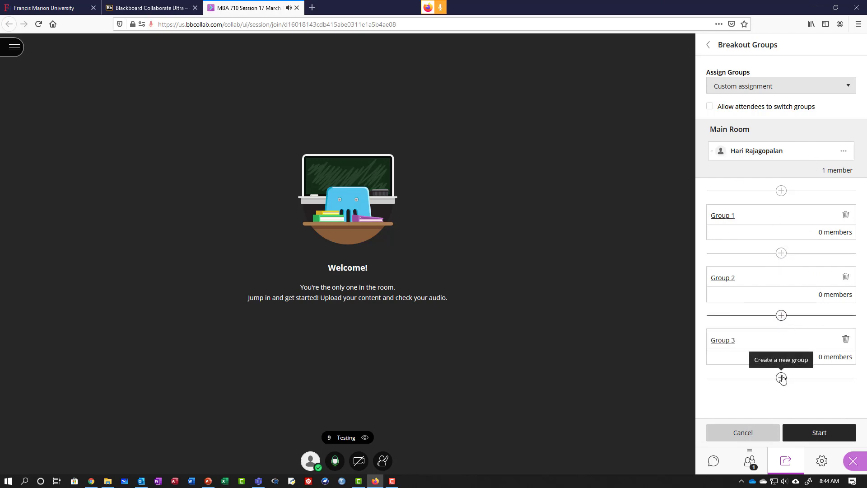
click(746, 438)
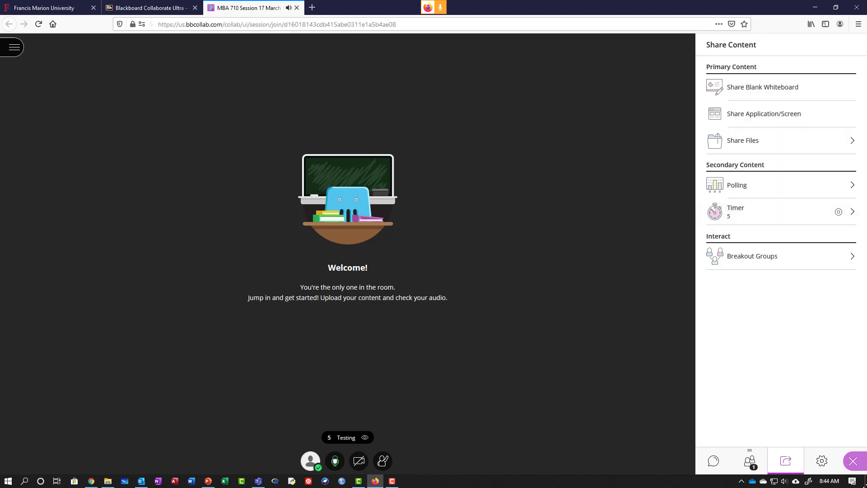
Dismiss the finished timer and view the session settings that control what participants can do
click(822, 460)
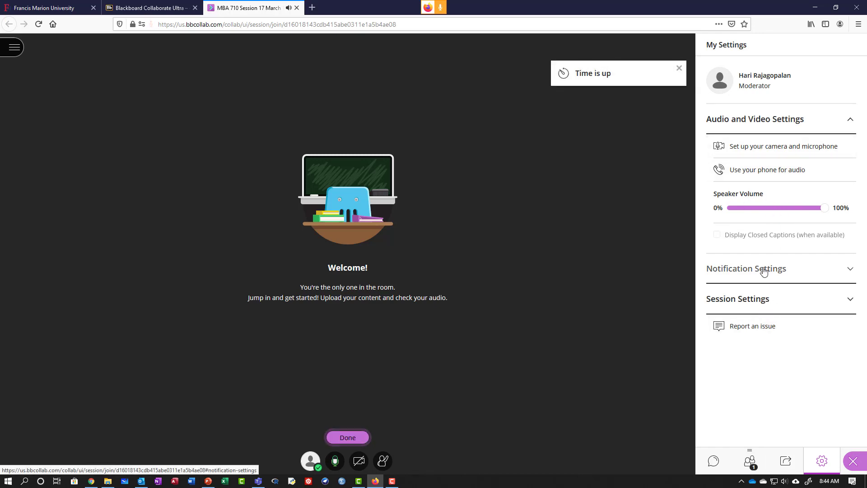
click(341, 438)
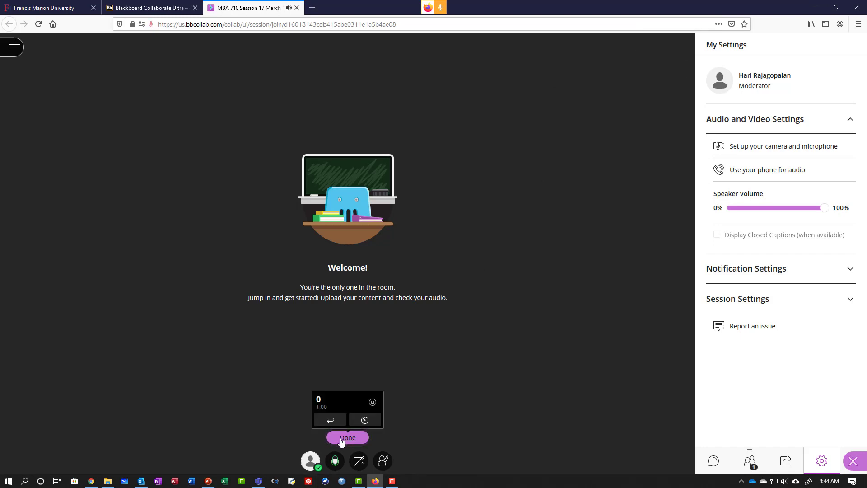
click(372, 403)
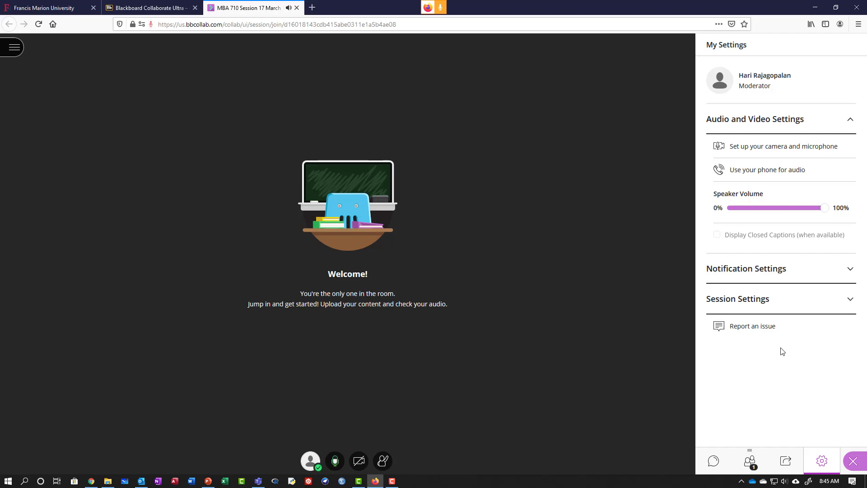
click(761, 299)
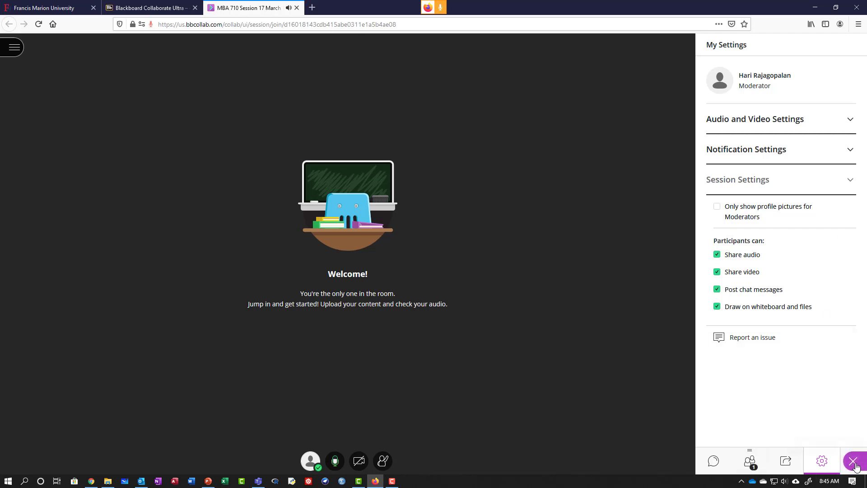
Check the Everyone chat and share a blank whiteboard in the session
click(714, 461)
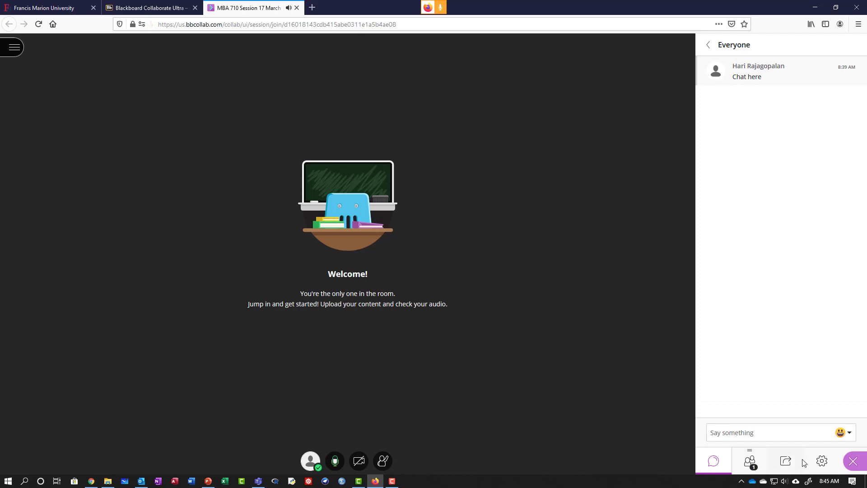
click(786, 460)
click(769, 89)
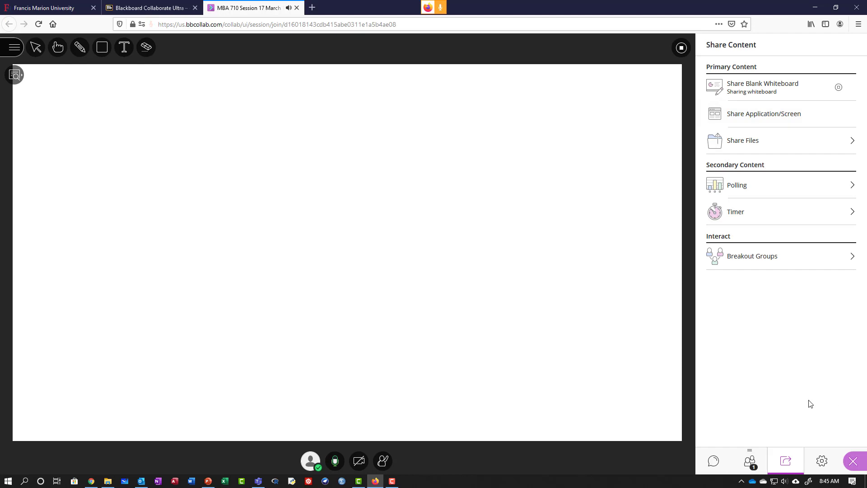
Leave the session, skip the audio and video rating, and close the session's browser tab
click(14, 47)
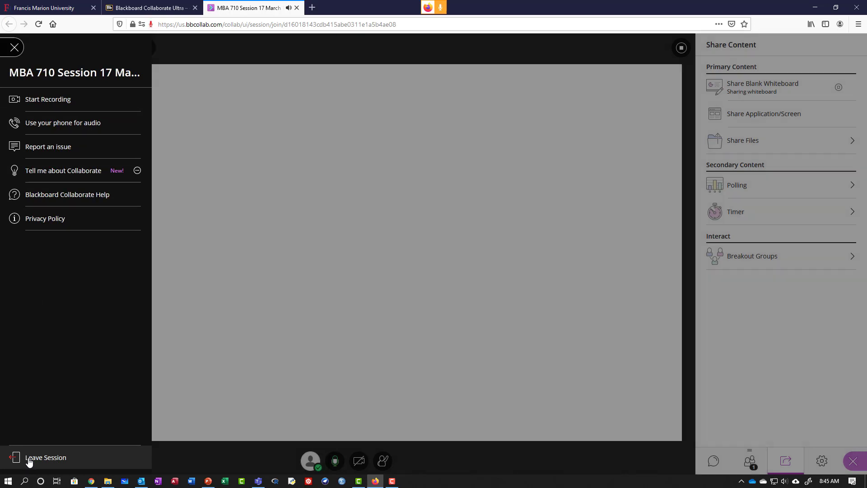
click(28, 459)
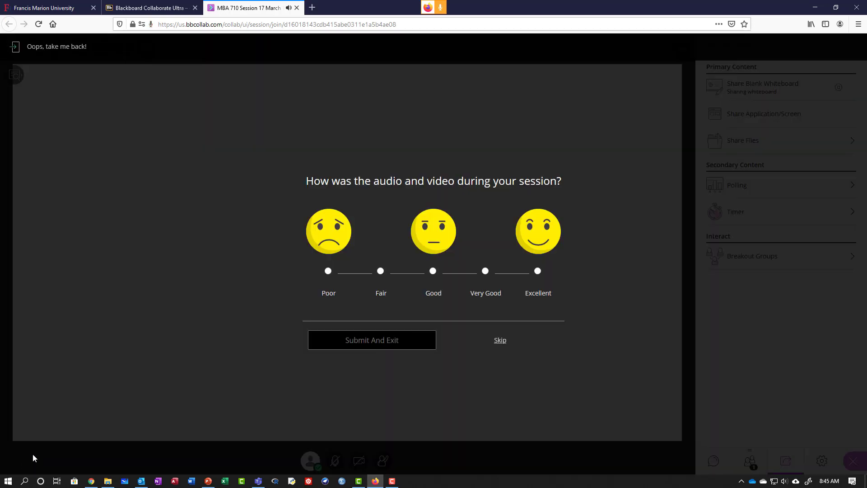
click(501, 340)
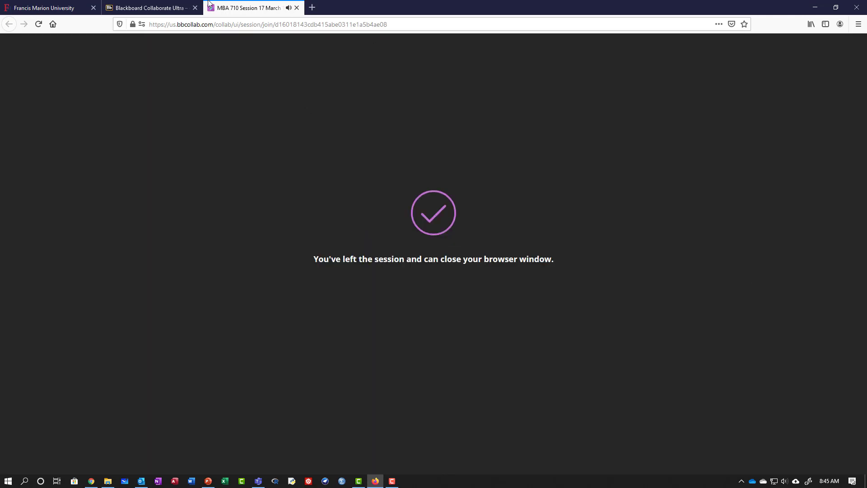
click(296, 7)
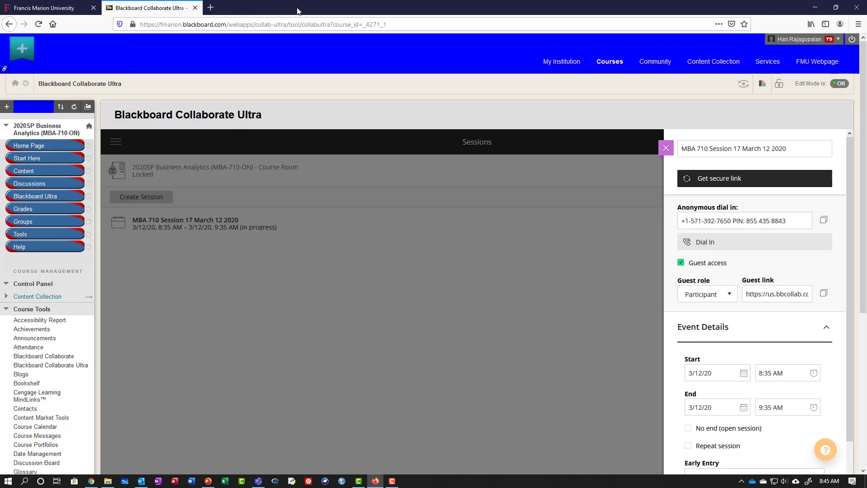
Close the session details and copy the link of the "MBA 710 Session 16 March 11th 2020" recording from the recordings list
click(667, 147)
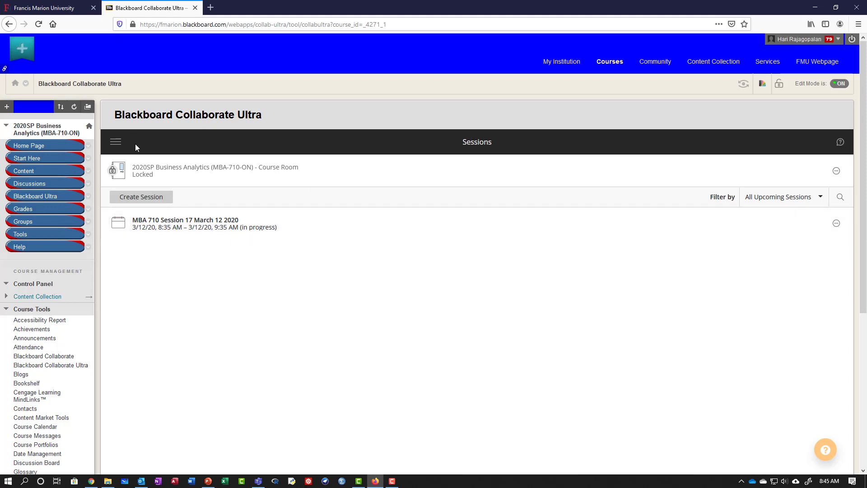
click(116, 143)
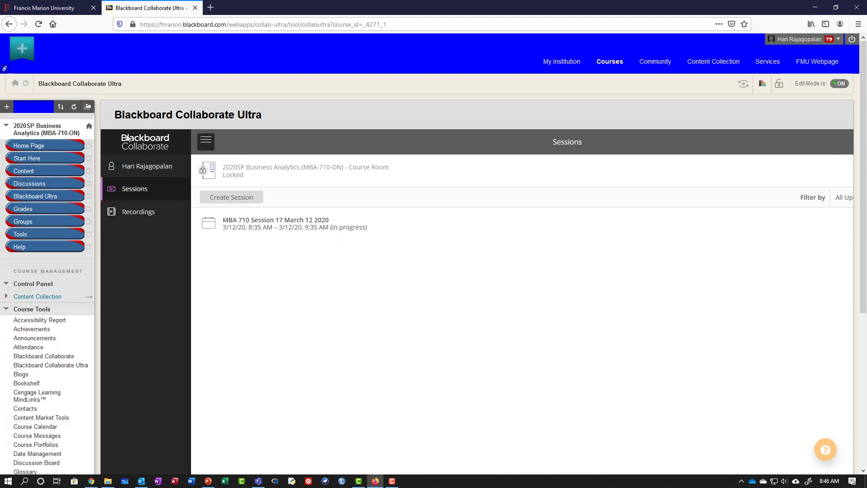
click(155, 213)
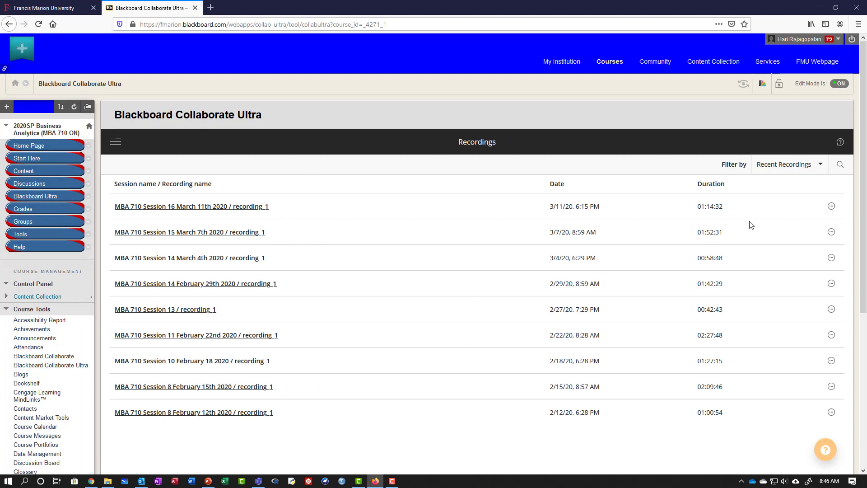
click(832, 207)
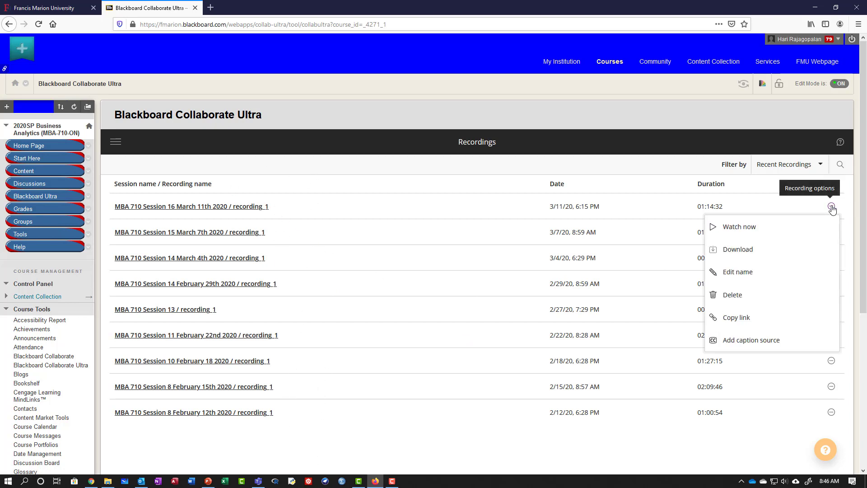
click(744, 319)
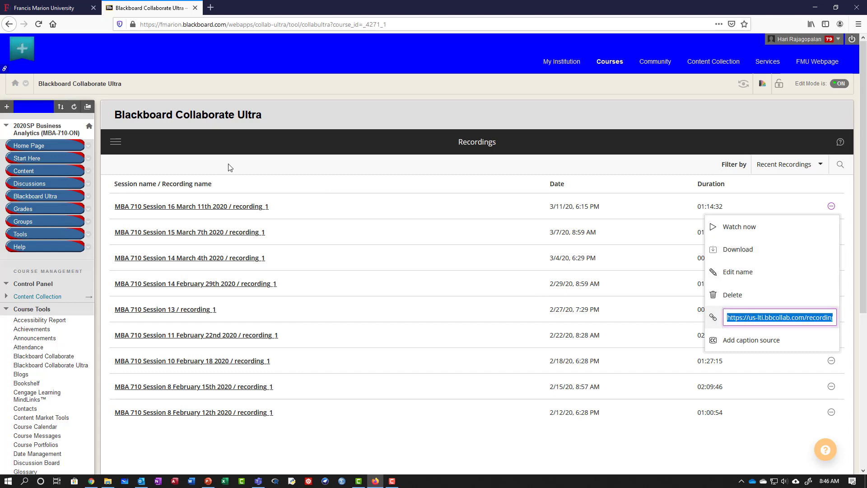
Begin a web link in the course content with the copied recording link as URL and the name "MBA 710 Session 1"
click(26, 174)
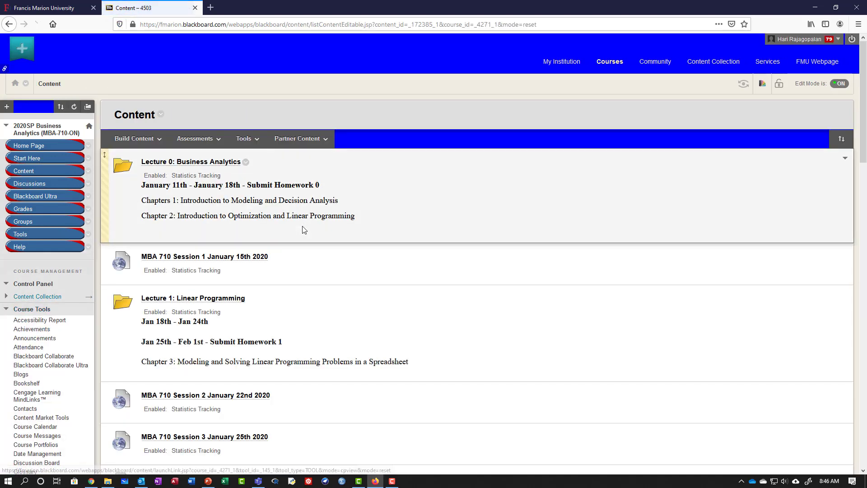
scroll(280, 298, down, 2)
scroll(279, 290, down, 5)
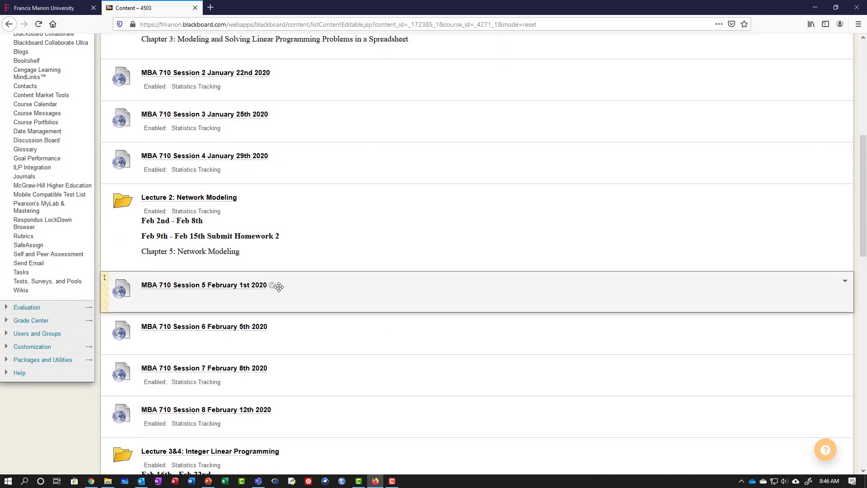
scroll(278, 287, up, 7)
mouse_move(139, 139)
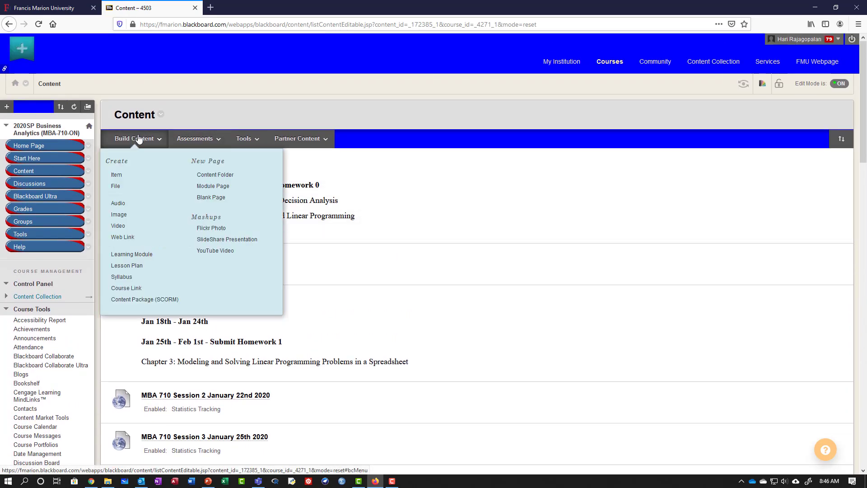
click(123, 236)
click(234, 217)
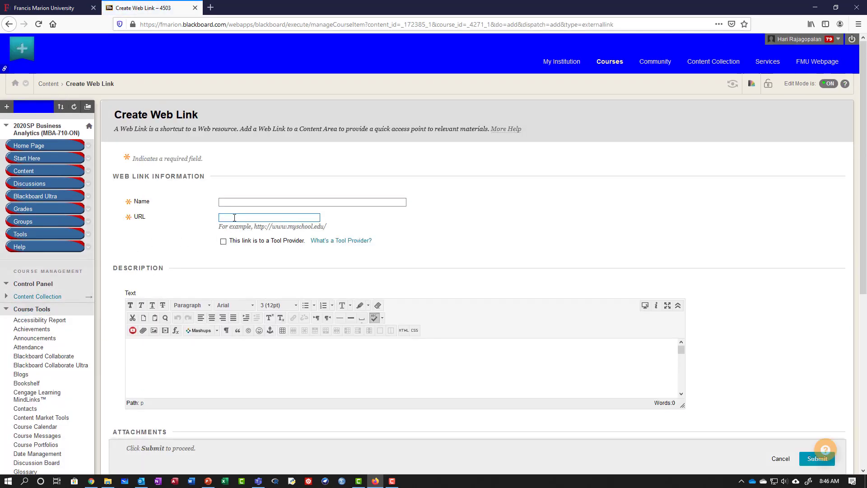
key(ctrl+v)
click(253, 202)
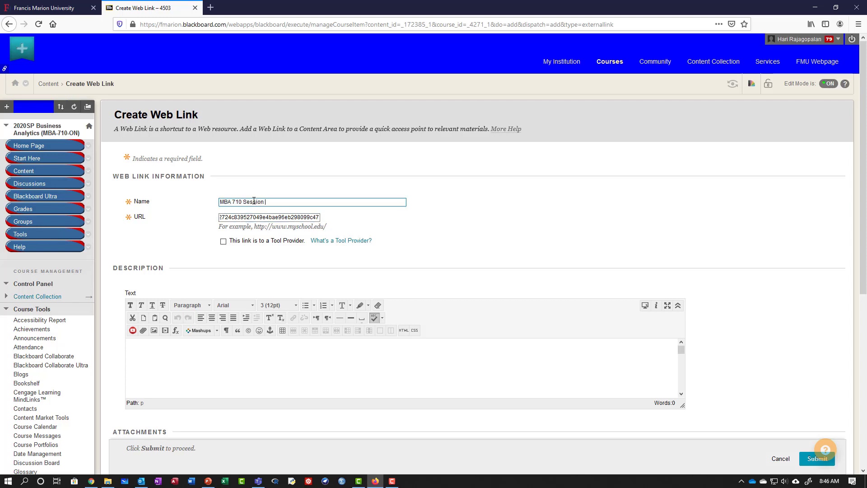
Set view tracking to Yes for the web link and return to the course content without submitting it
scroll(512, 290, down, 6)
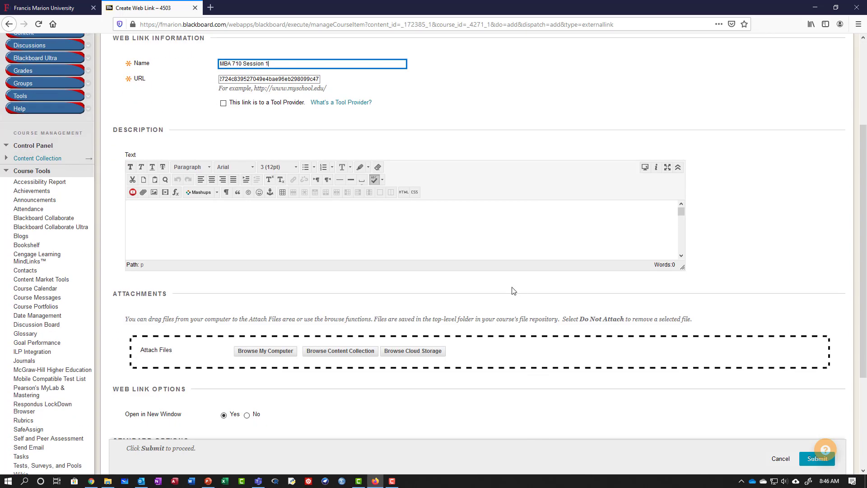
click(224, 349)
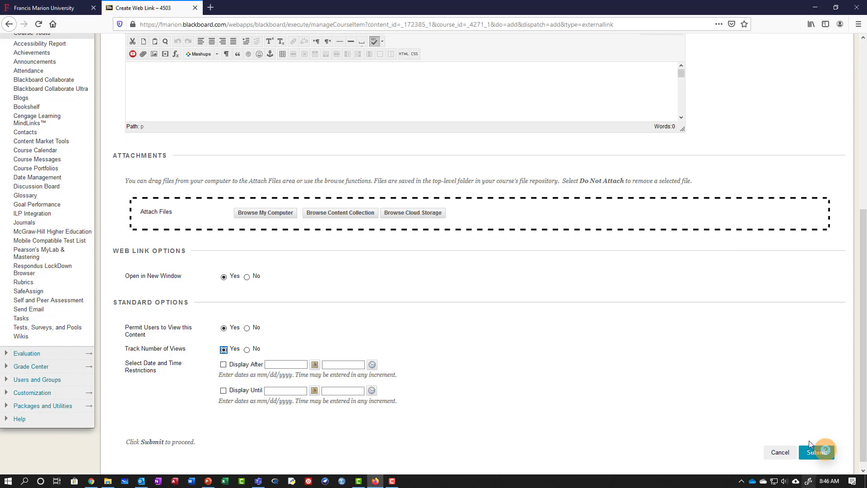
scroll(467, 378, up, 6)
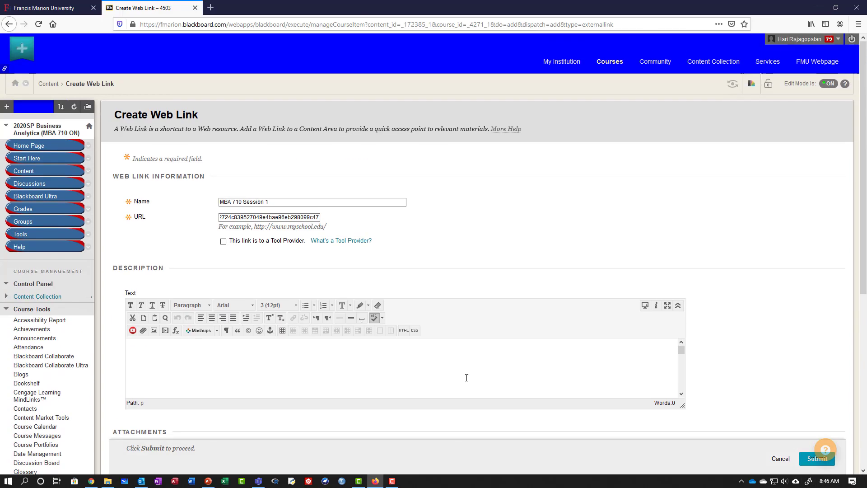
click(45, 171)
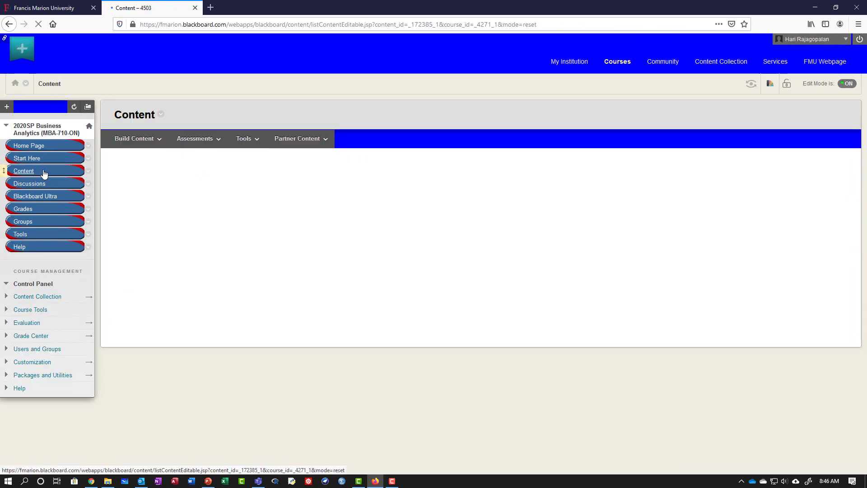
Play a few seconds of the "MBA 710 Session 15 March 7th 2020" recording from the course content, pause it and close its tab
scroll(192, 379, down, 20)
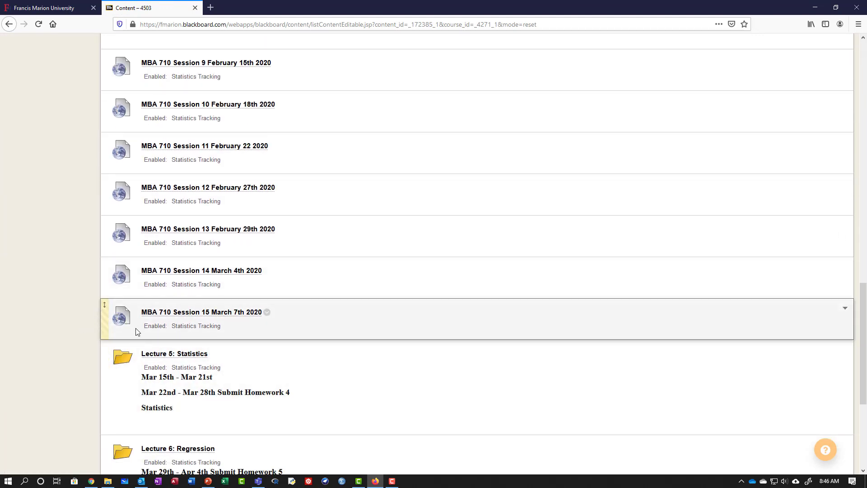
click(190, 316)
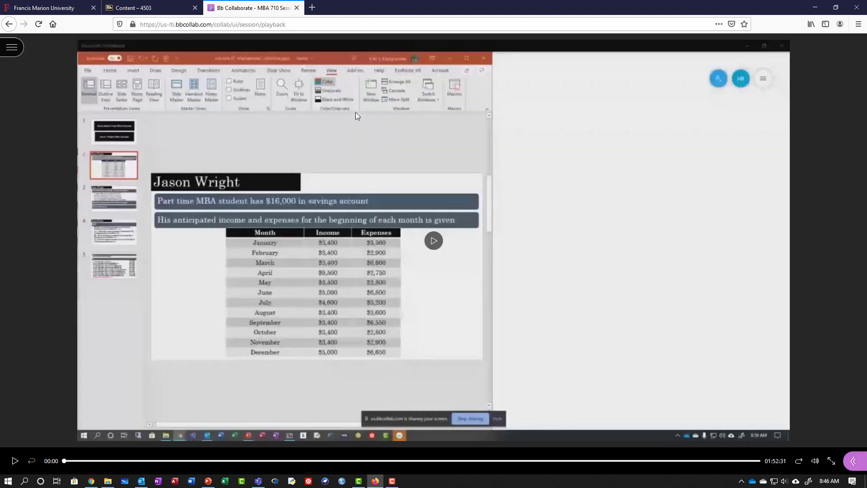
click(15, 461)
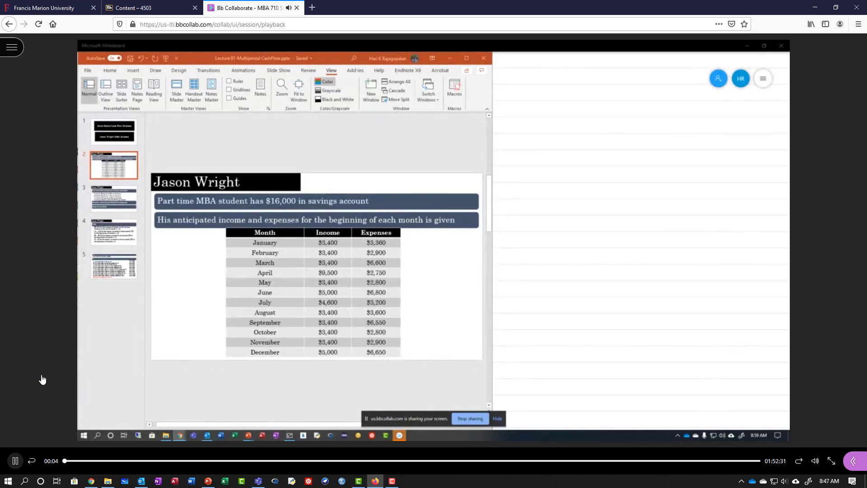
click(15, 461)
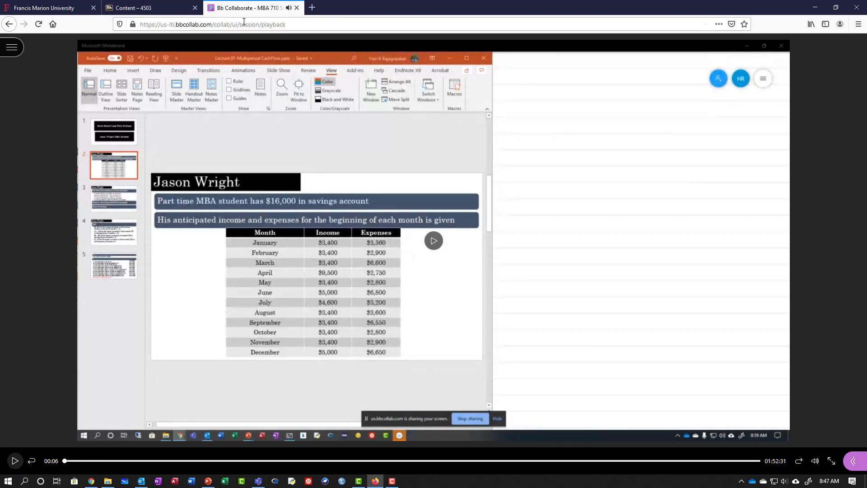
click(296, 8)
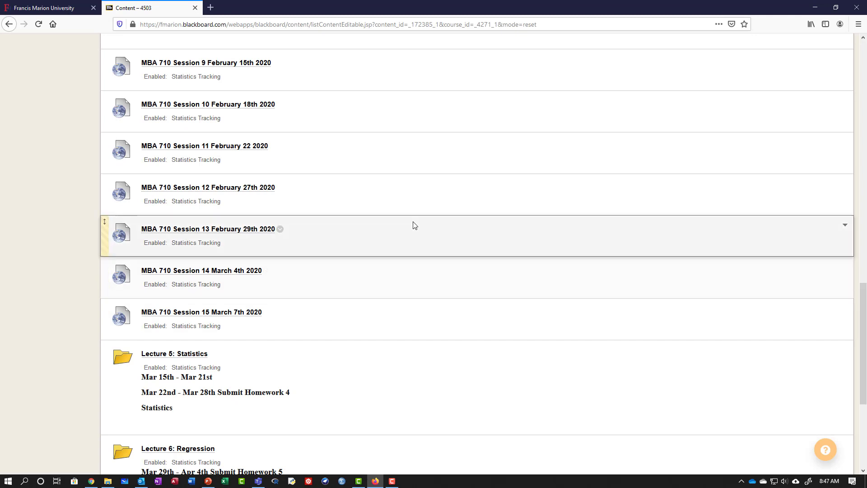
scroll(412, 225, up, 15)
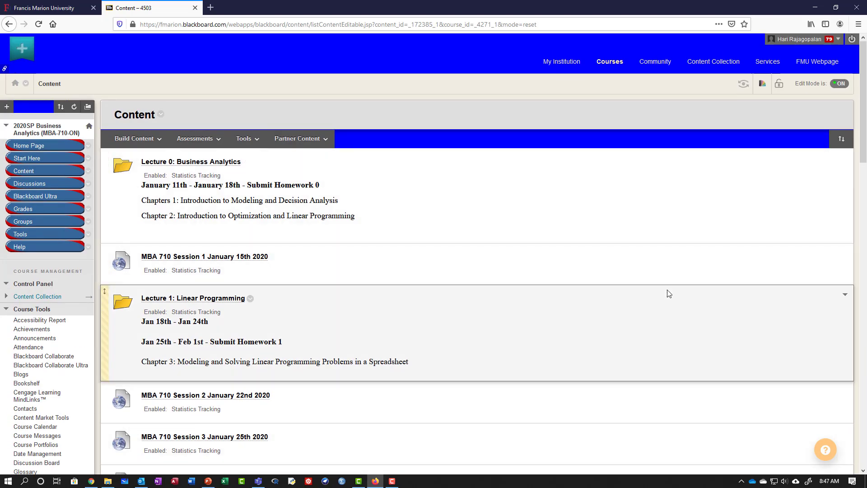